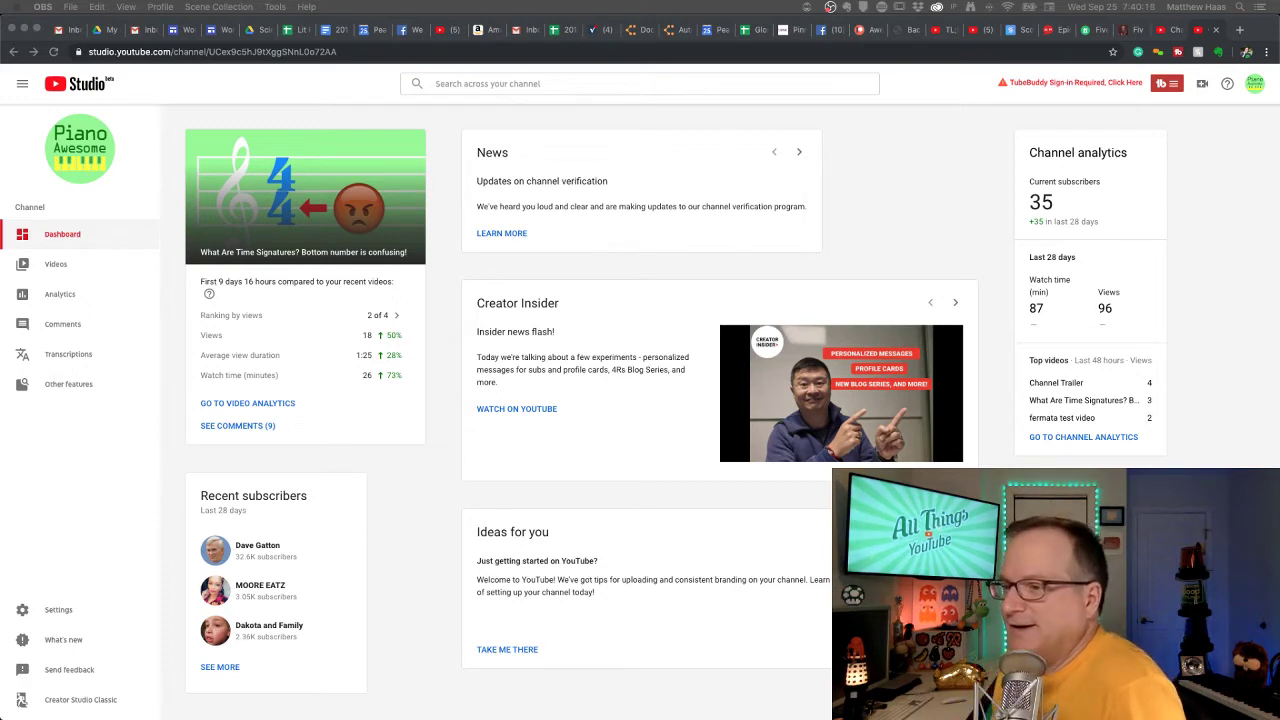
# - Go from the channel dashboard to the Comments page via the left sidebar
pyautogui.click(60, 326)
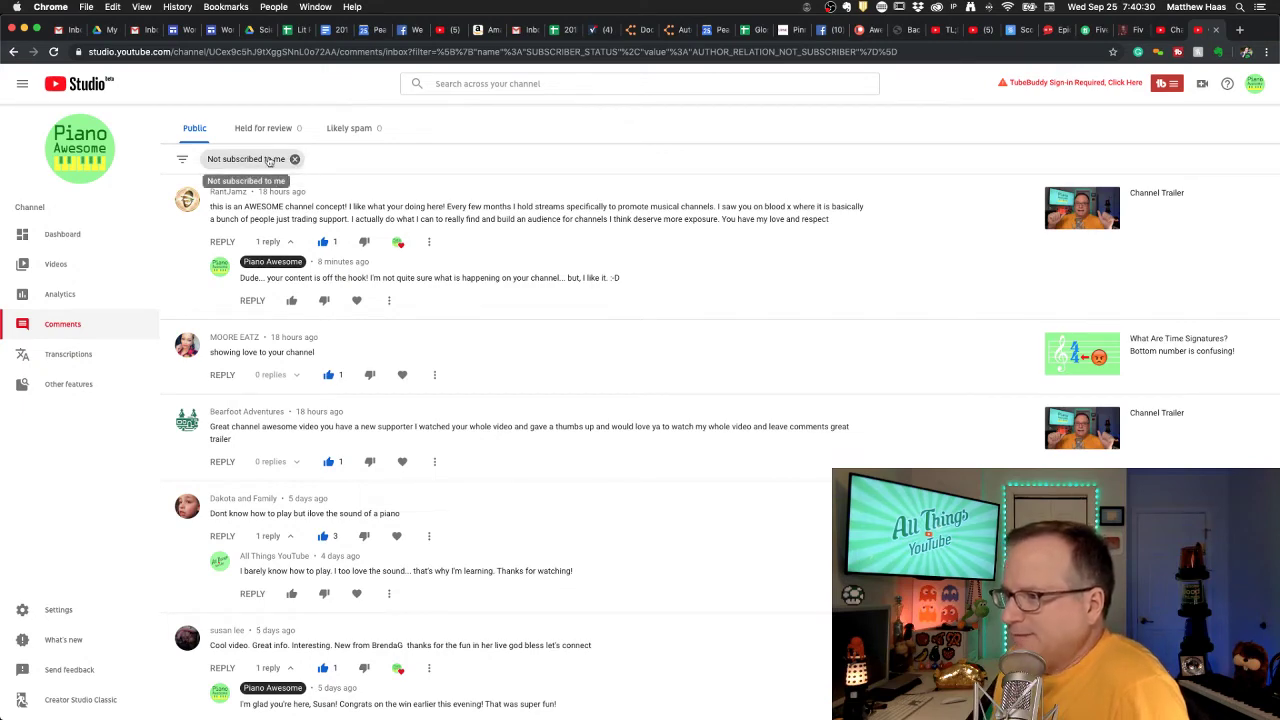
# - Remove the 'Not subscribed to me' chip and bring up the comment filter options
pyautogui.click(295, 161)
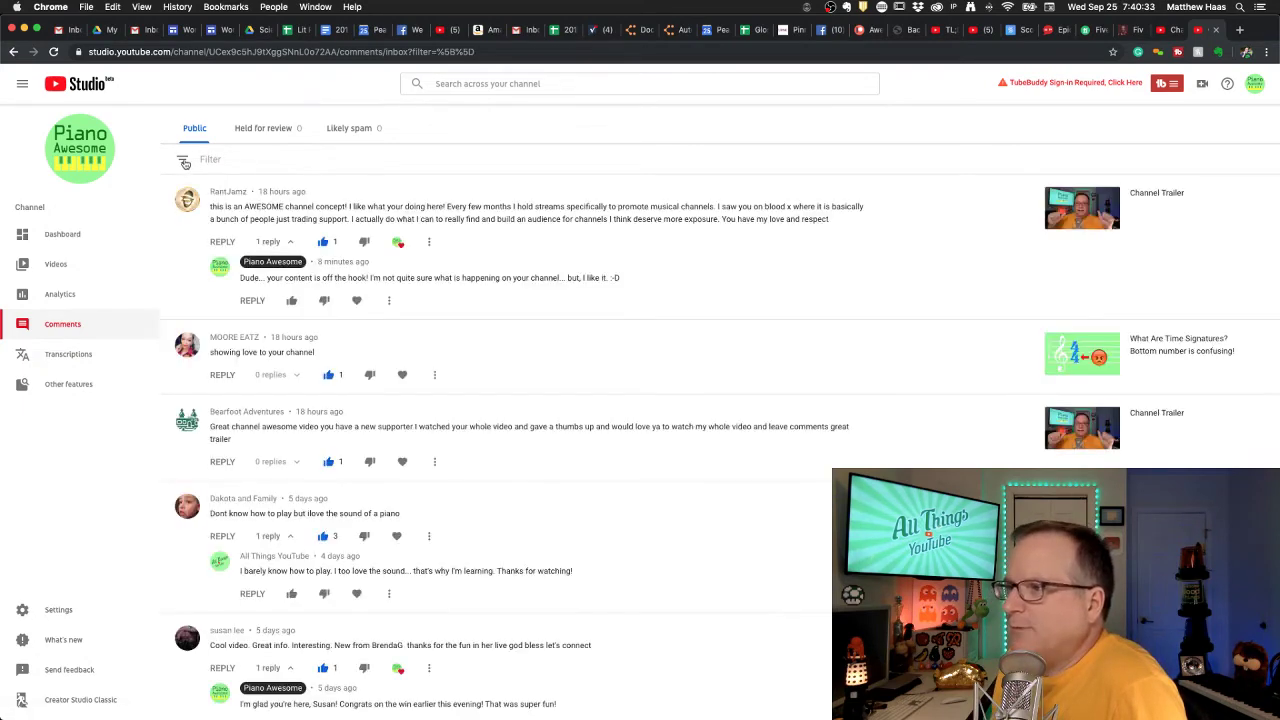
pyautogui.click(218, 160)
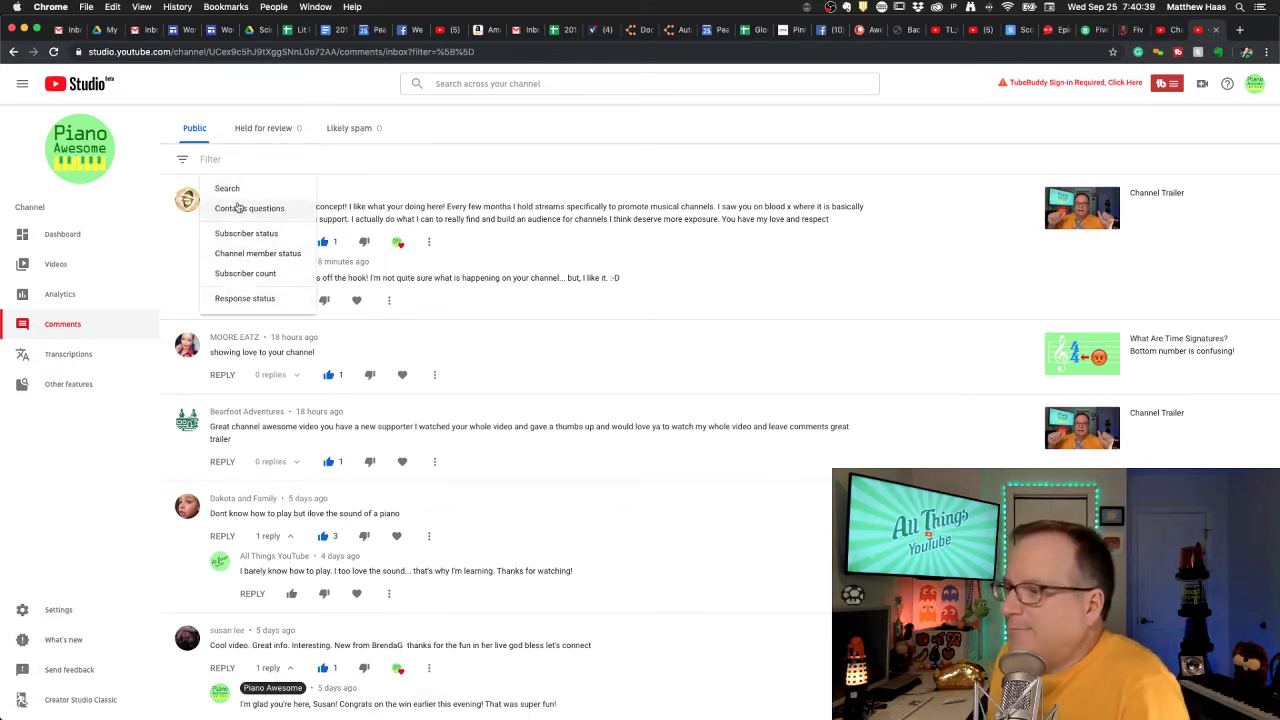
# - Filter comments to Subscriber count >= 100, then remove that filter
pyautogui.click(246, 274)
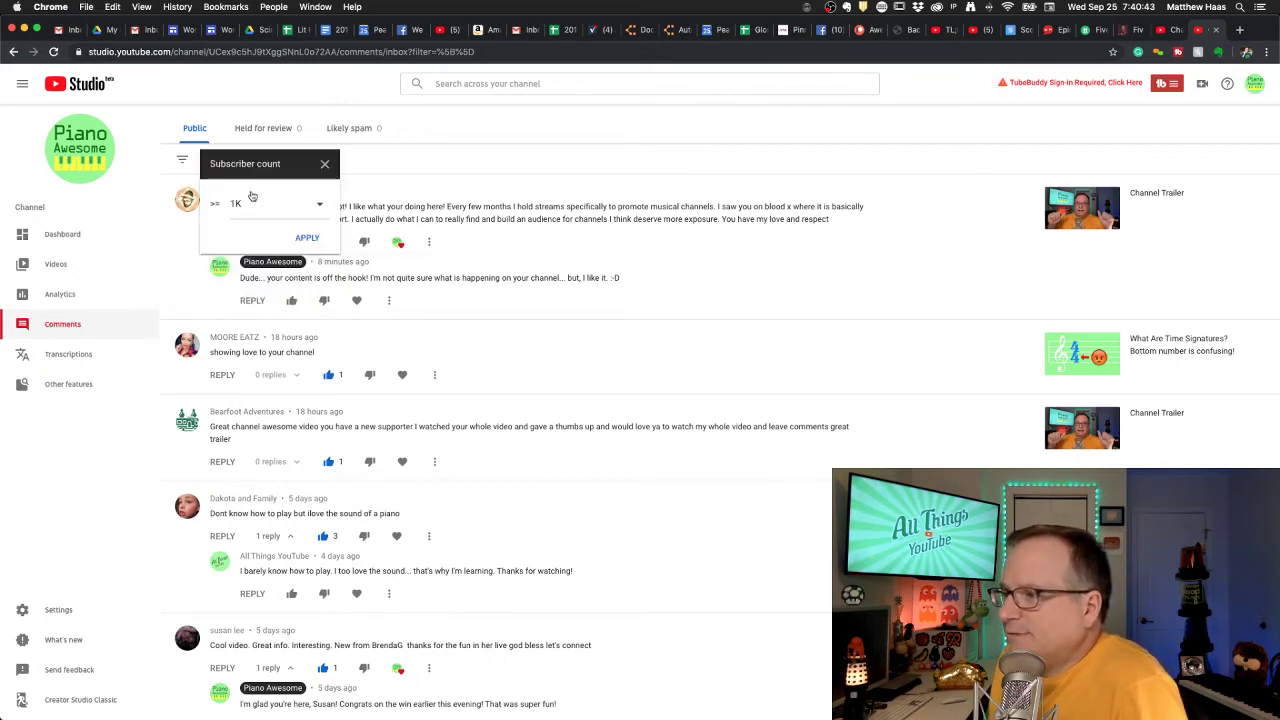
pyautogui.click(320, 206)
pyautogui.click(262, 204)
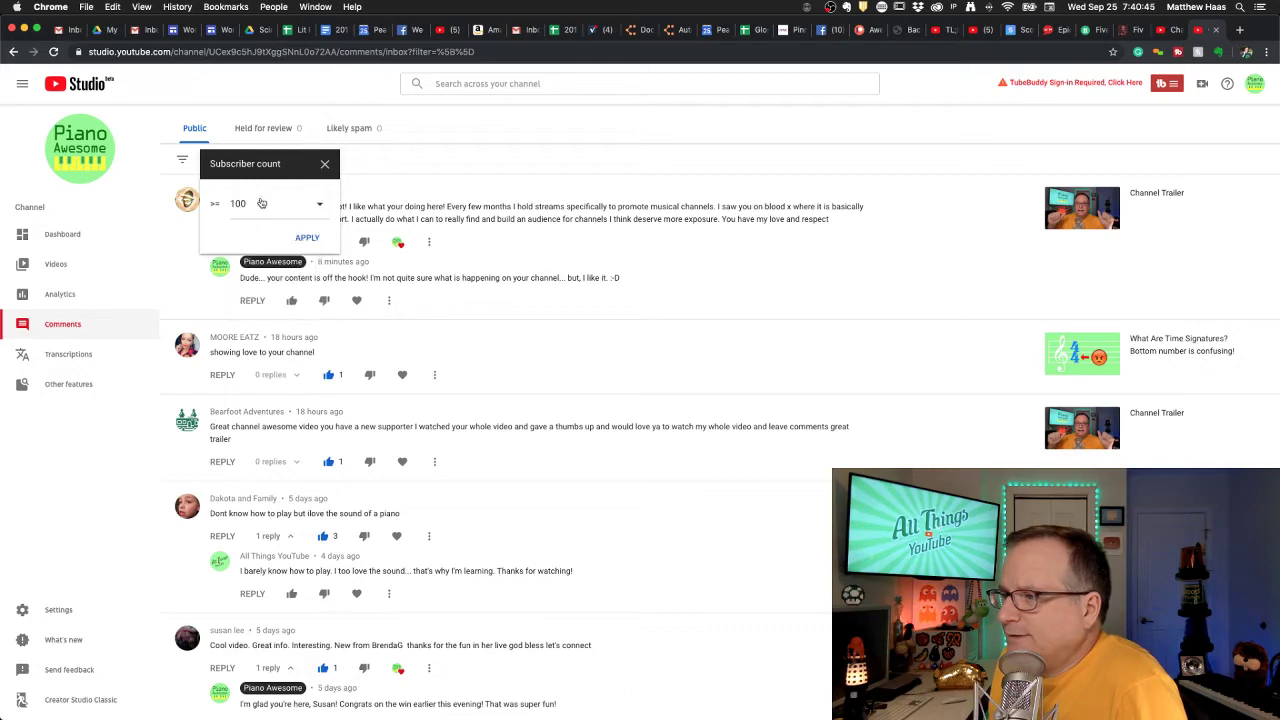
pyautogui.click(307, 239)
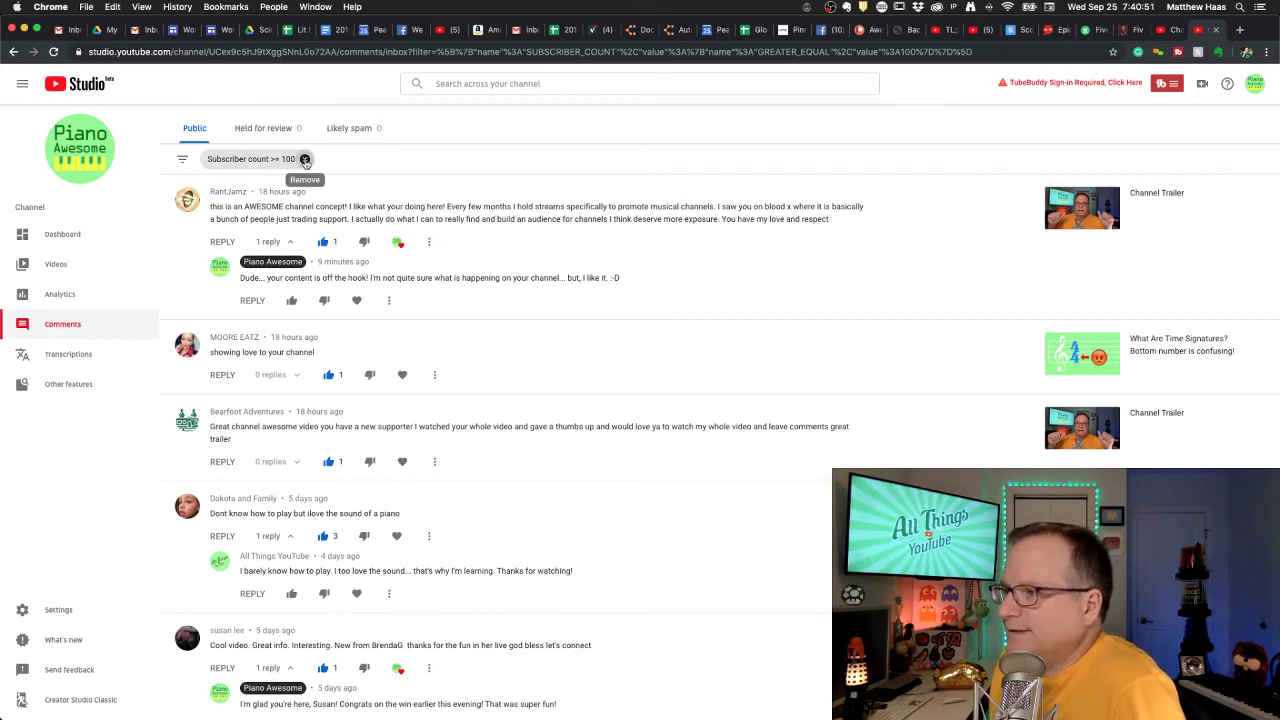
pyautogui.click(305, 160)
# - Apply a Subscriber count >= 10K filter, inspect the single matching thread, then remove it
pyautogui.click(212, 158)
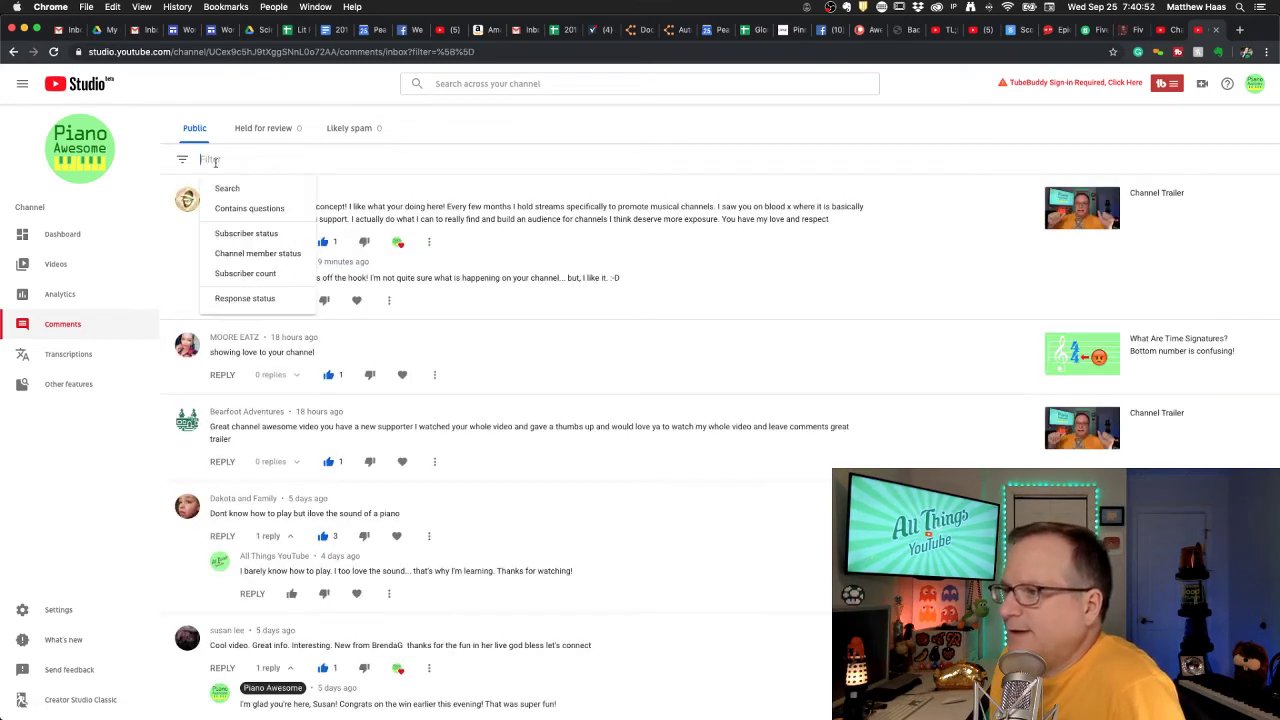
pyautogui.click(242, 233)
pyautogui.click(305, 165)
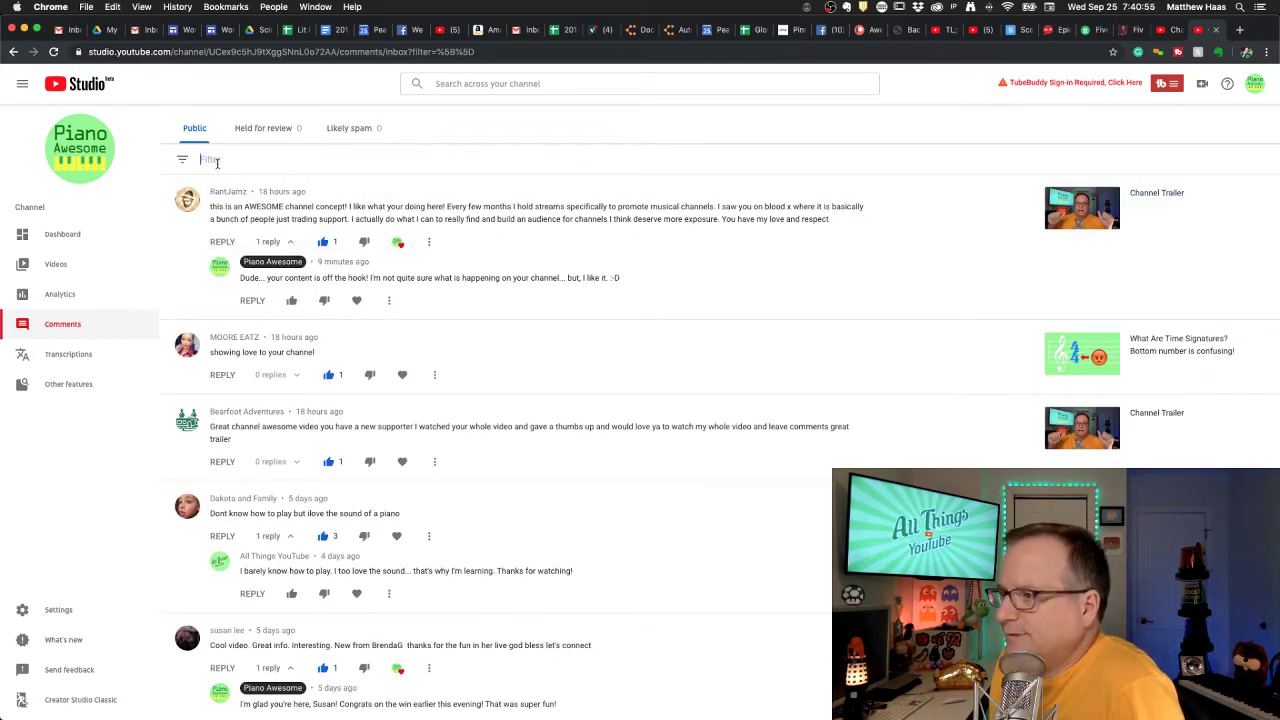
pyautogui.click(208, 160)
pyautogui.click(242, 277)
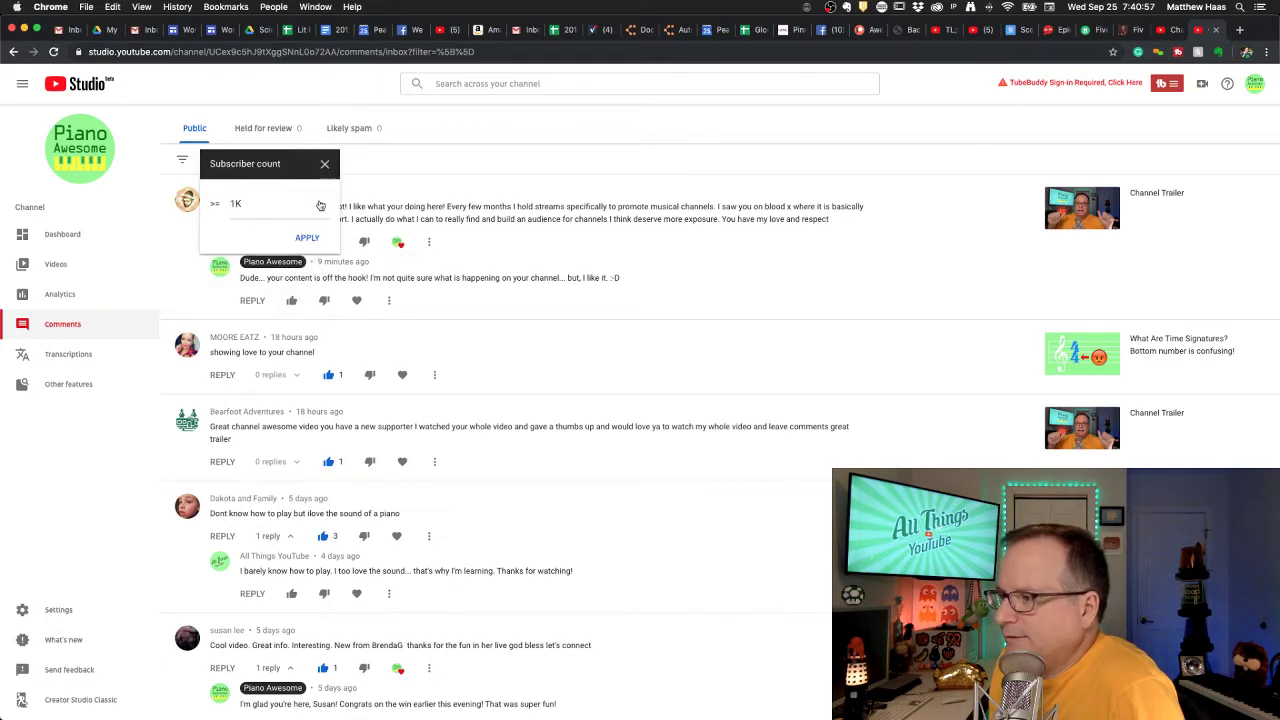
pyautogui.click(318, 205)
pyautogui.click(287, 247)
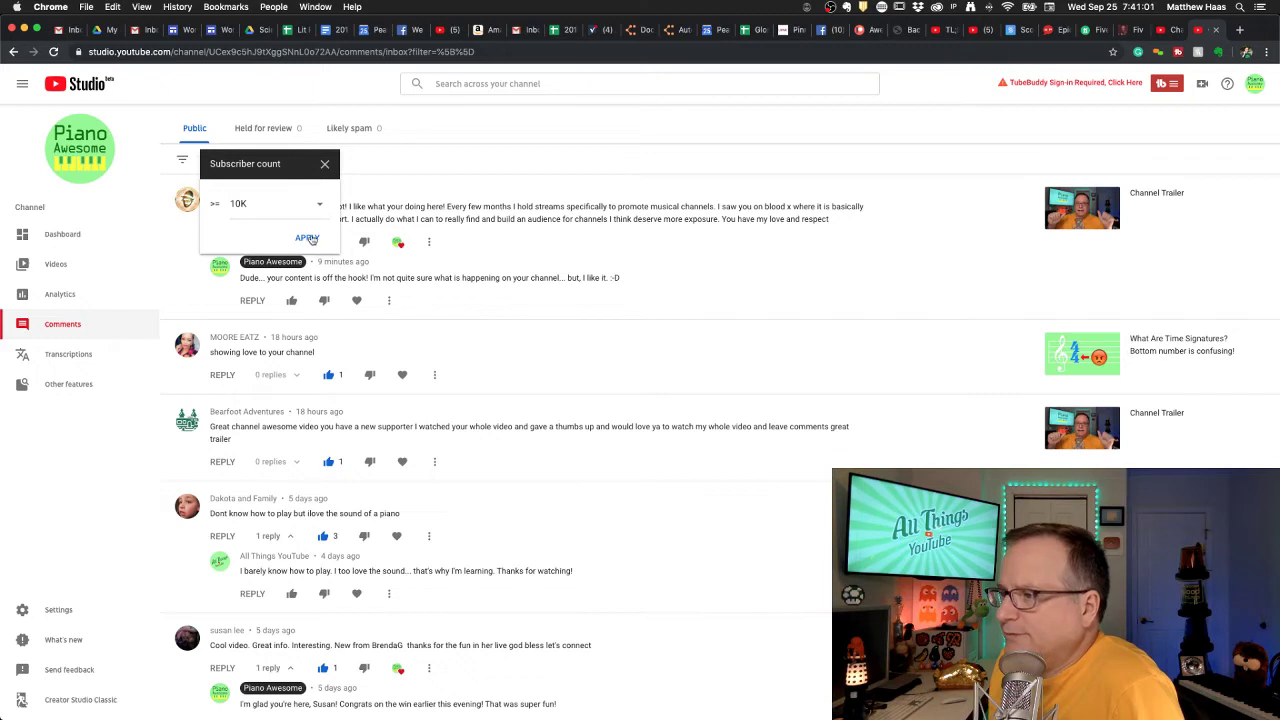
pyautogui.click(307, 238)
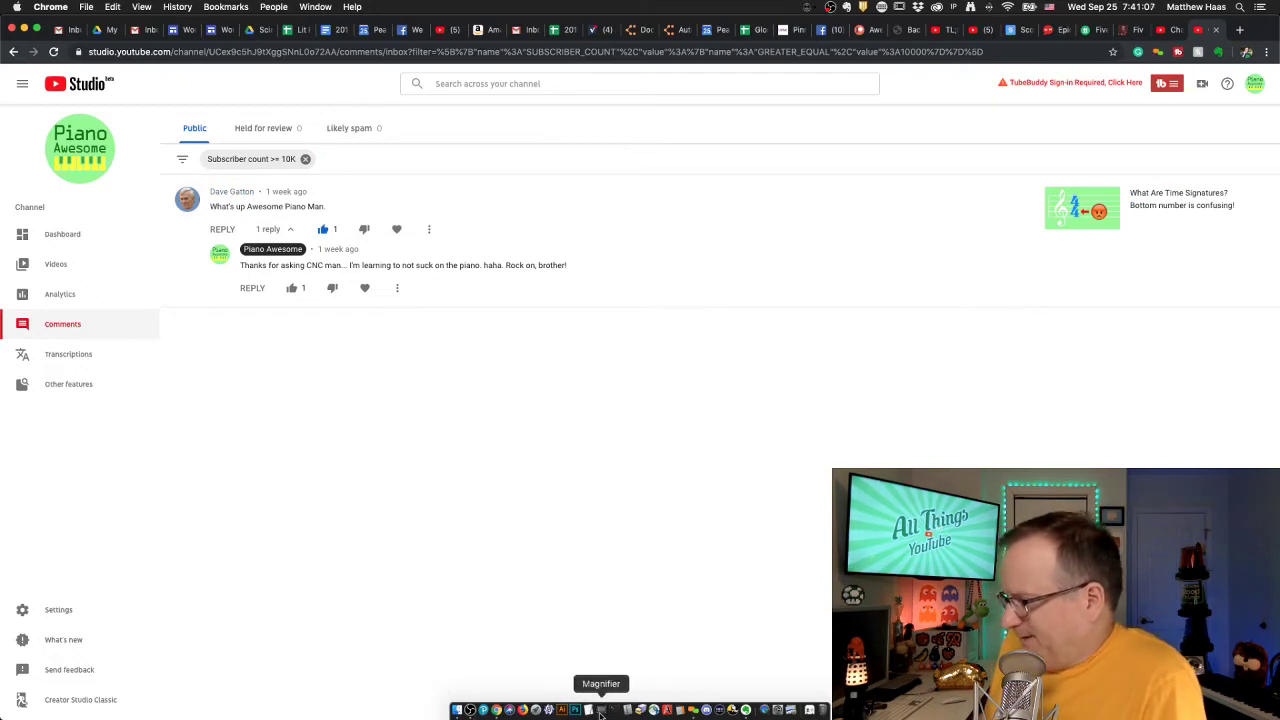
pyautogui.hotkey('ctrl', 'alt', 'm')
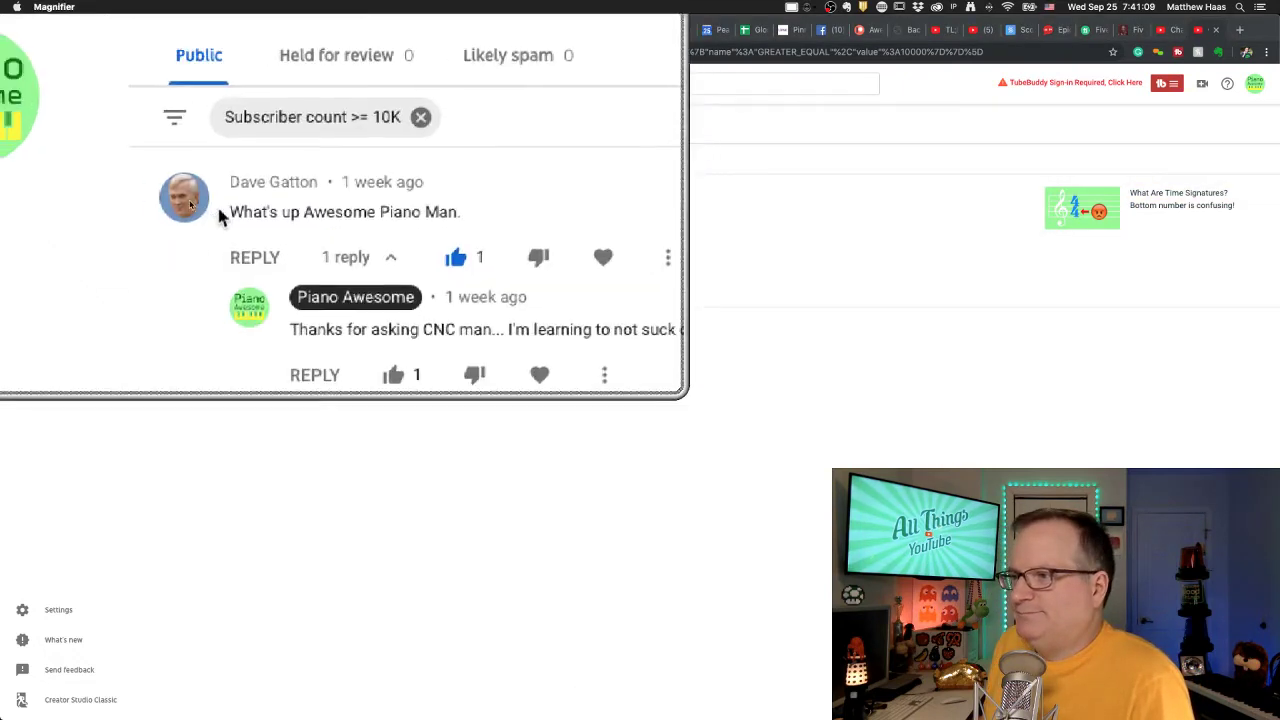
pyautogui.hotkey('ctrl', 'alt', 'm')
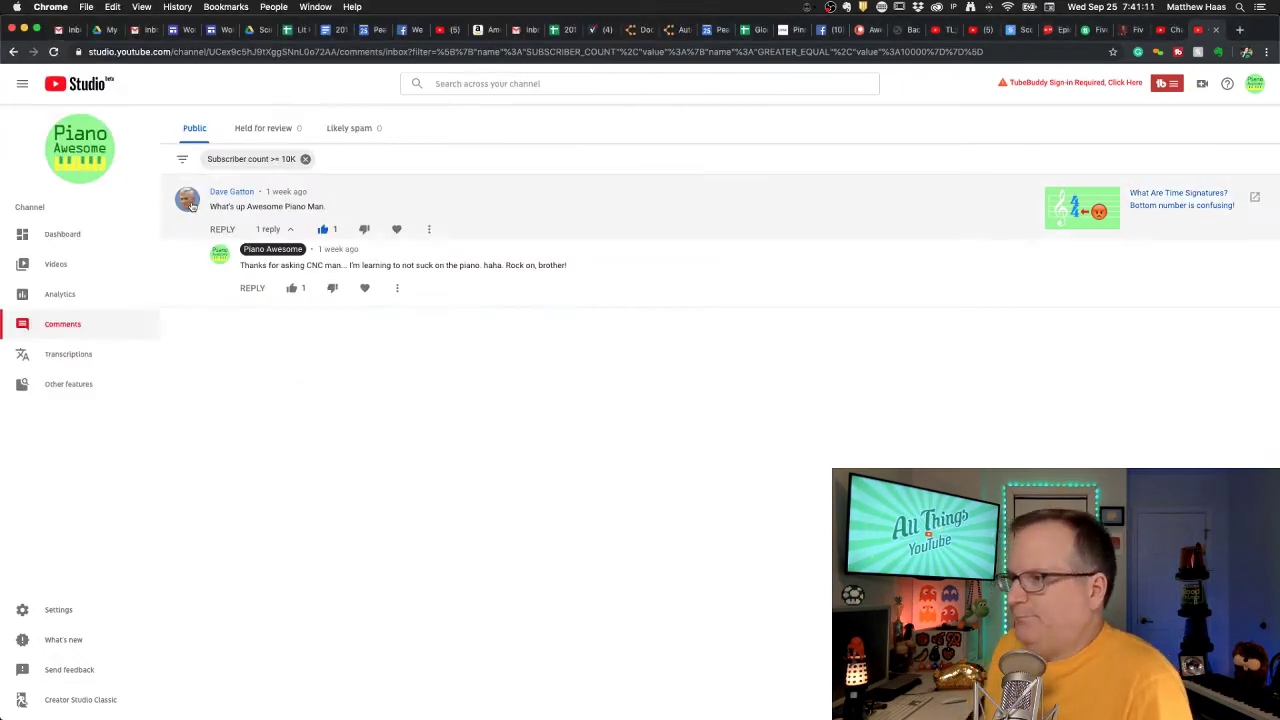
pyautogui.click(306, 160)
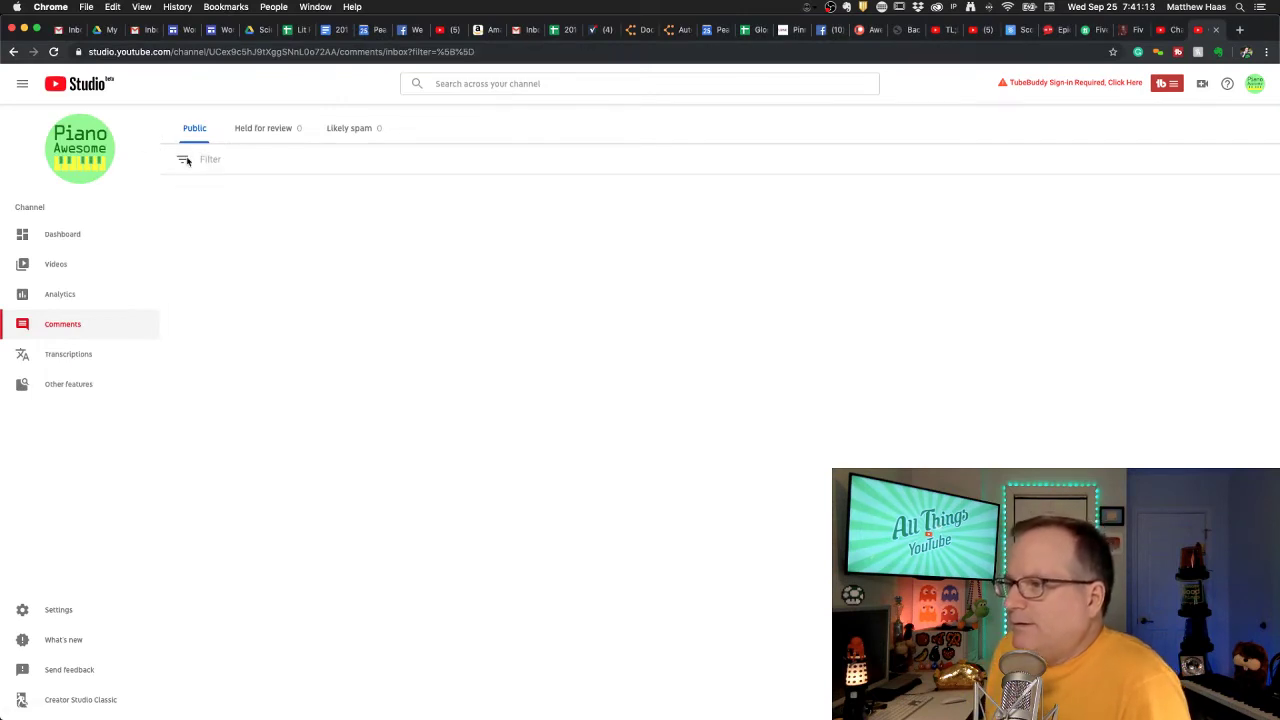
# - Filter comments by Subscriber status 'Not subscribed to me', then revisit the Dashboard and return to Comments
pyautogui.click(184, 161)
pyautogui.click(240, 235)
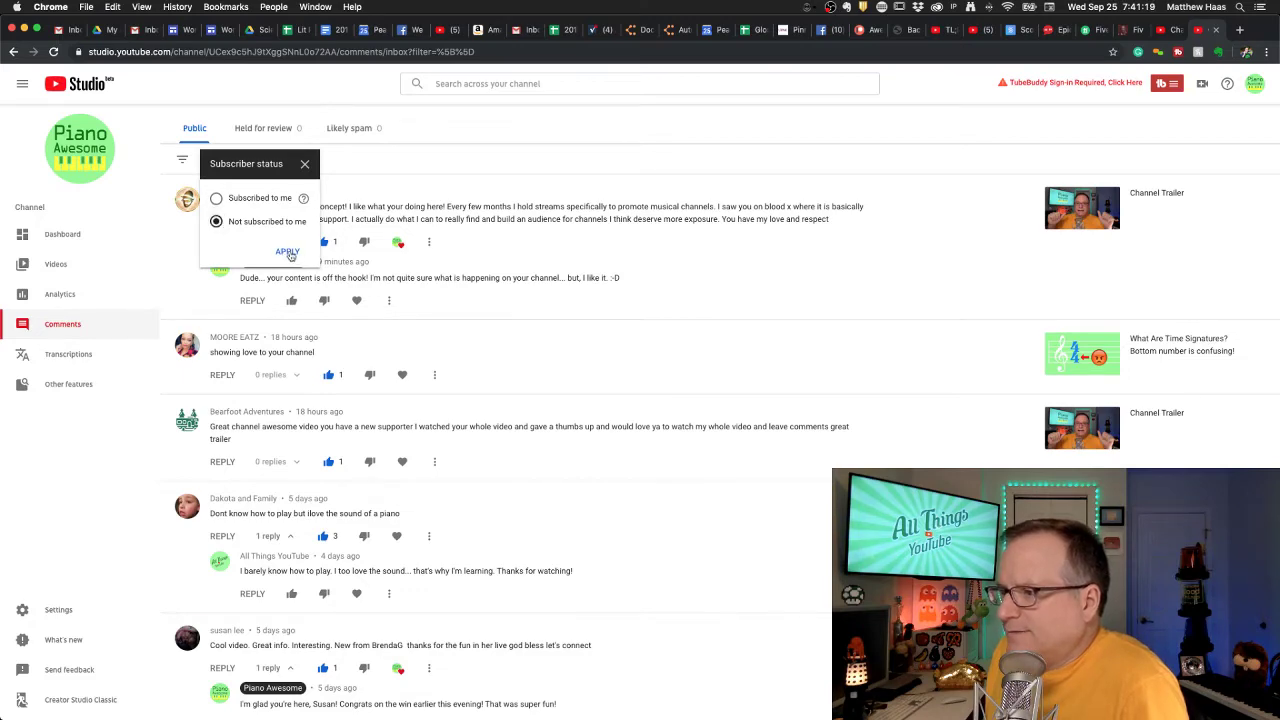
pyautogui.click(288, 253)
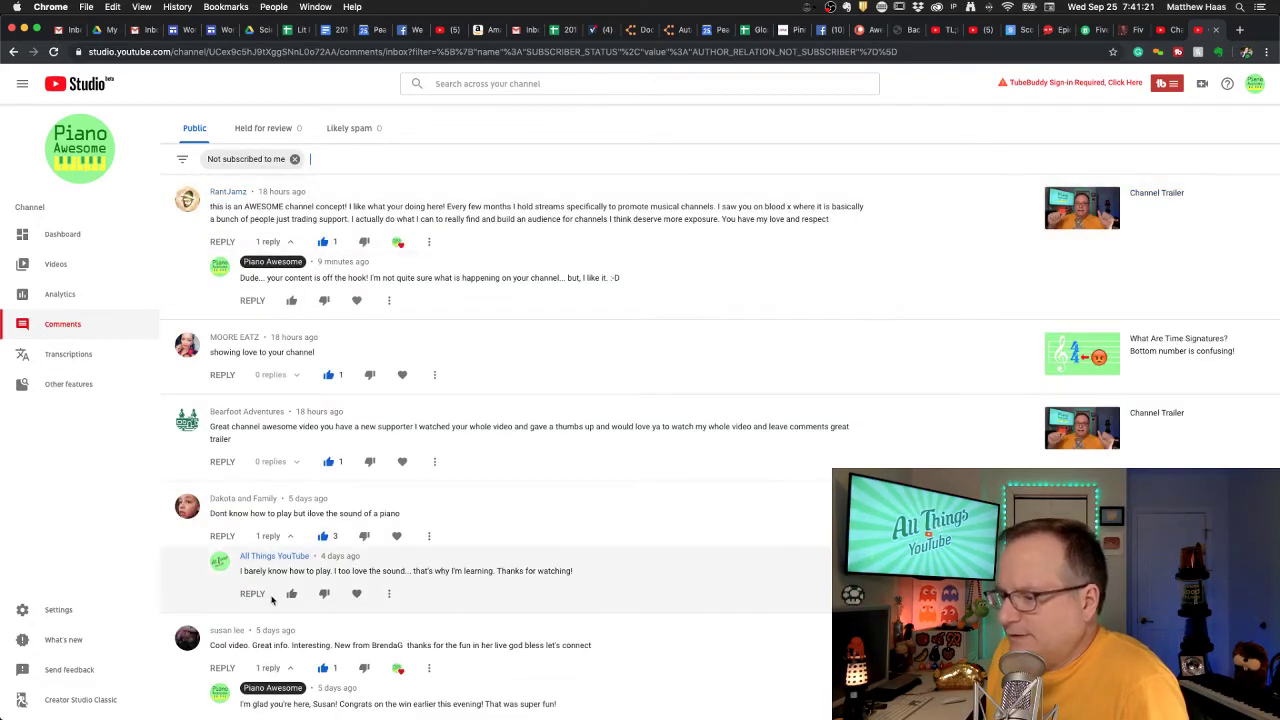
pyautogui.scroll(-5, 271, 600)
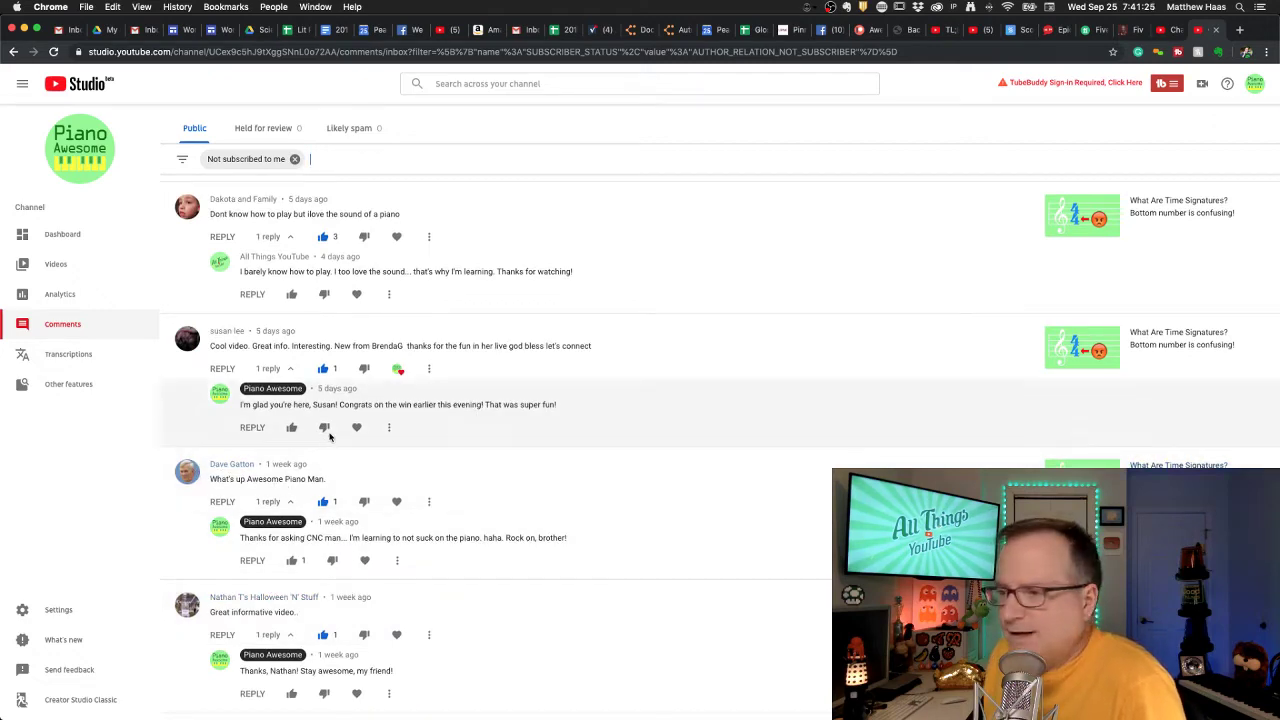
pyautogui.click(86, 249)
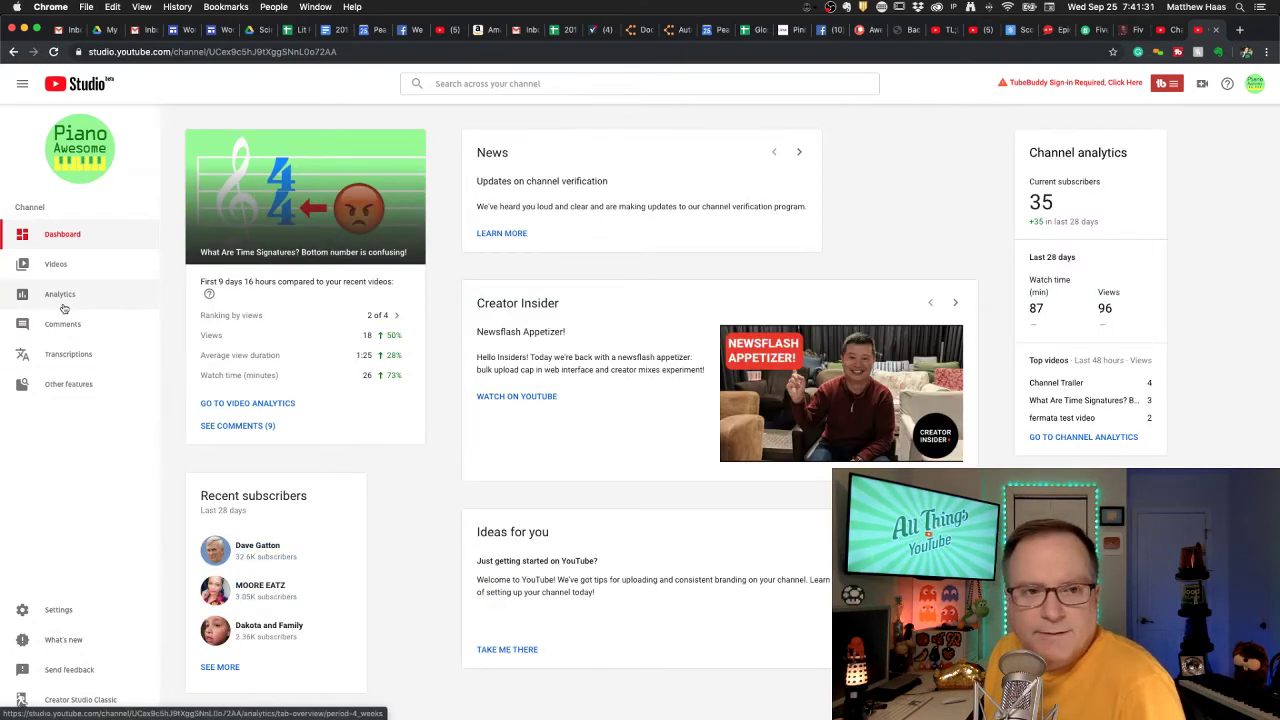
pyautogui.click(134, 323)
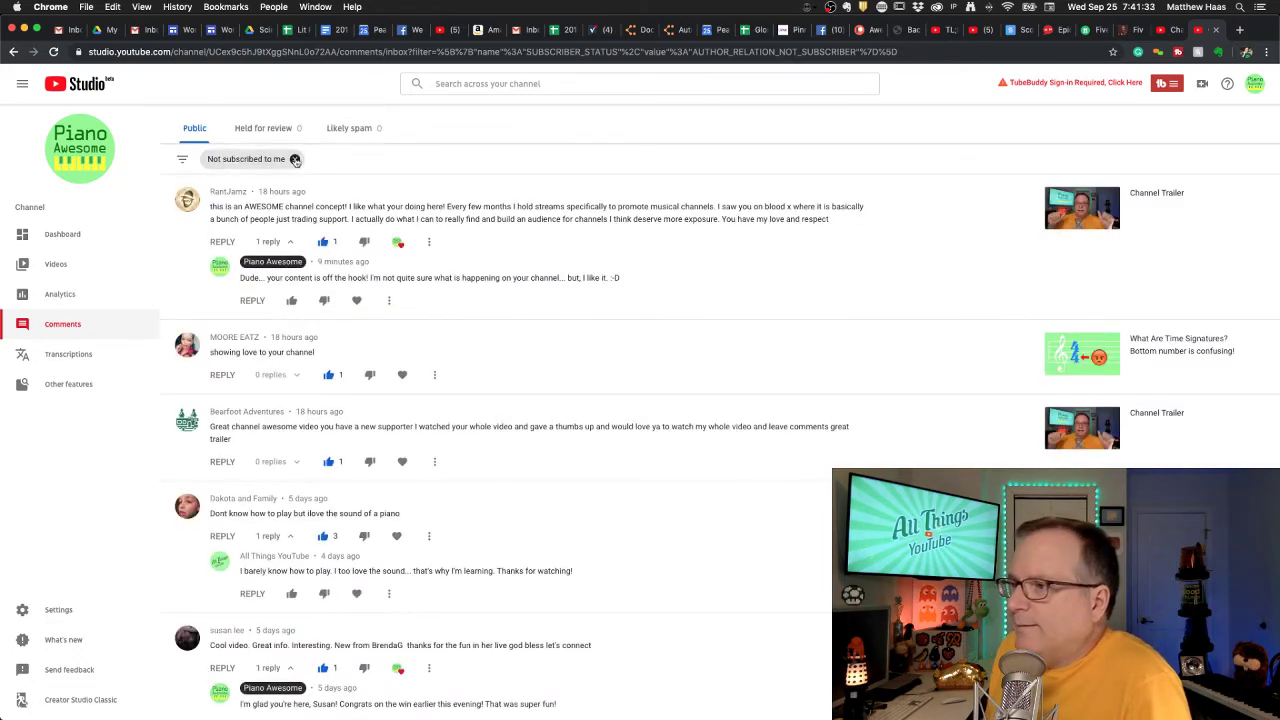
# - Swap in the Contains questions filter, which finds nothing, remove it, and pick Channel member status
pyautogui.click(295, 160)
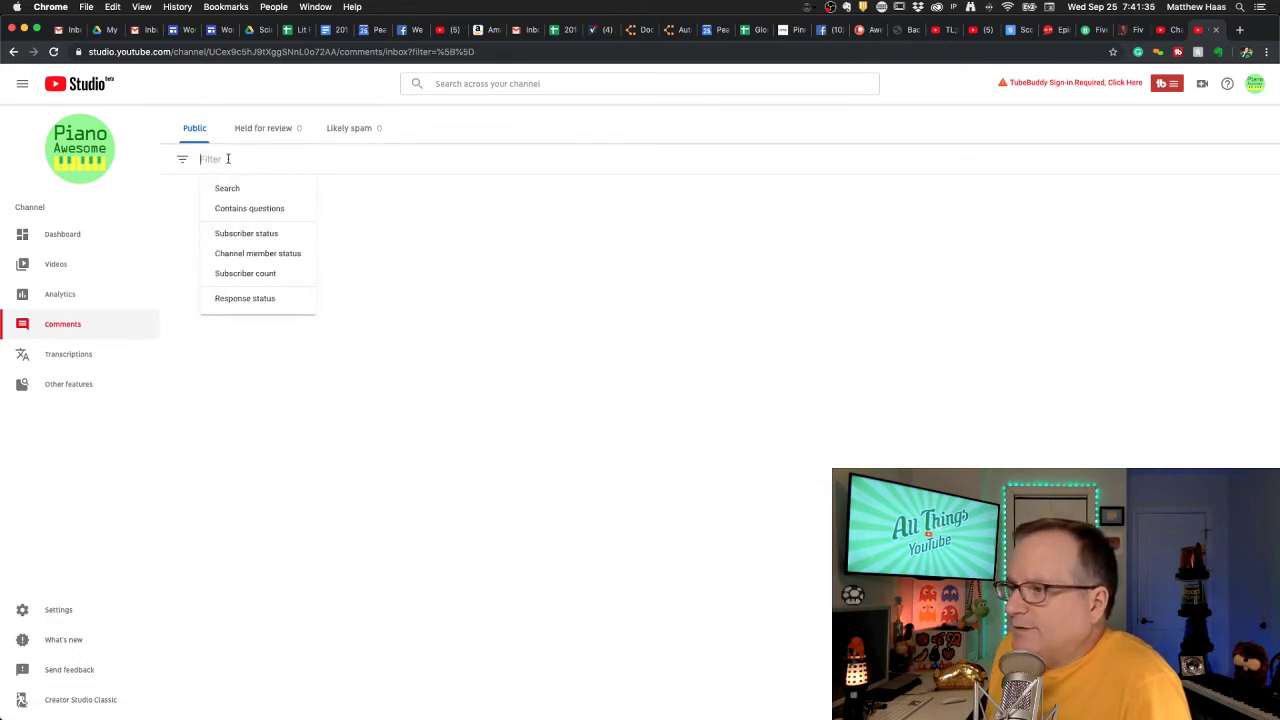
pyautogui.click(257, 212)
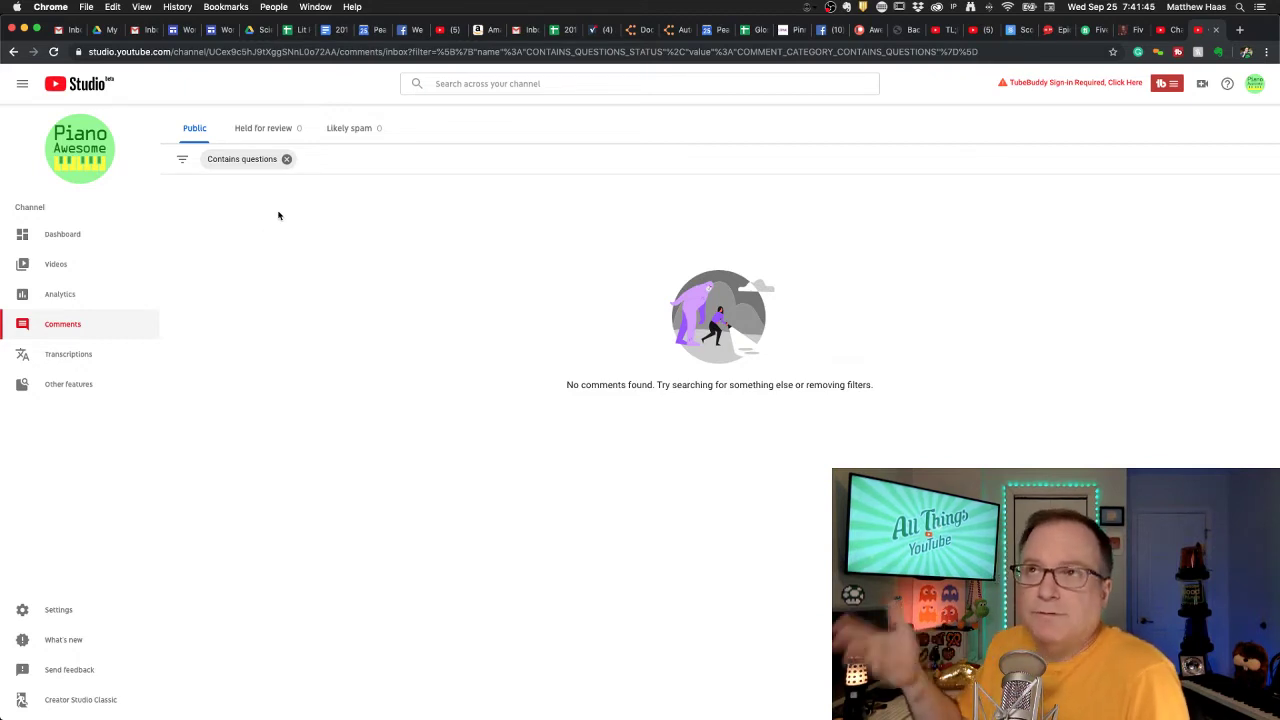
pyautogui.click(287, 160)
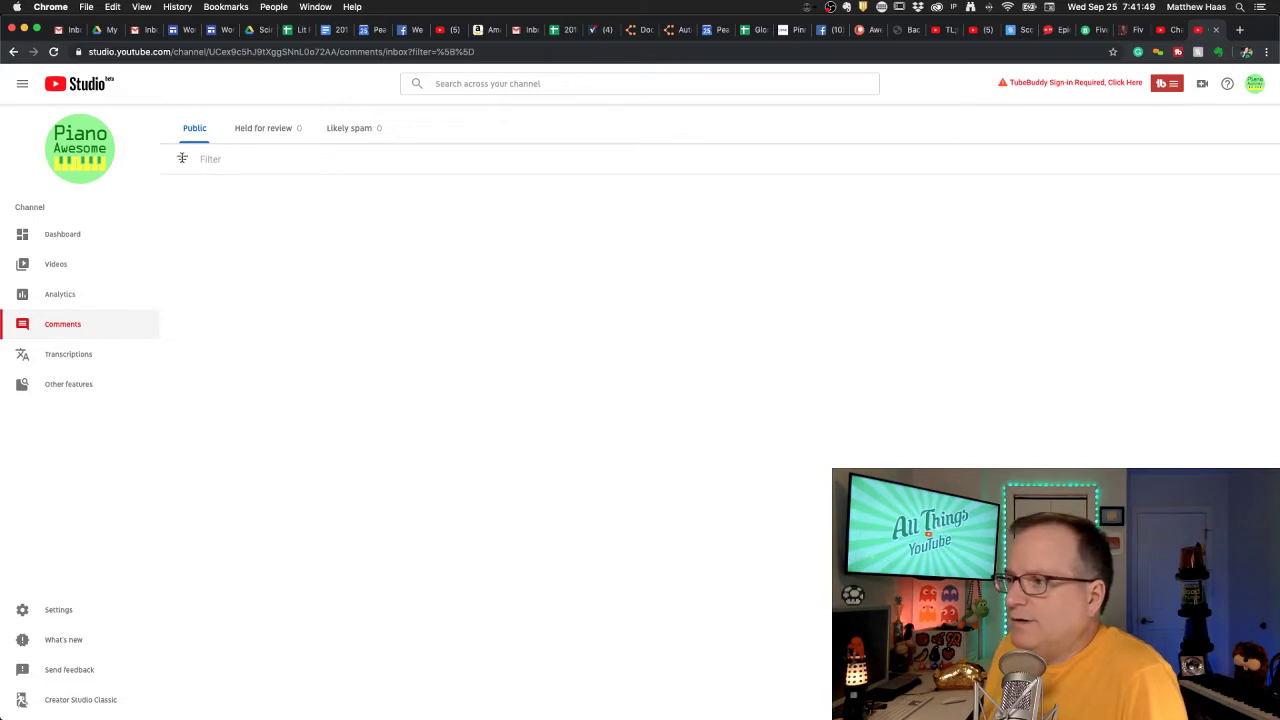
pyautogui.click(183, 158)
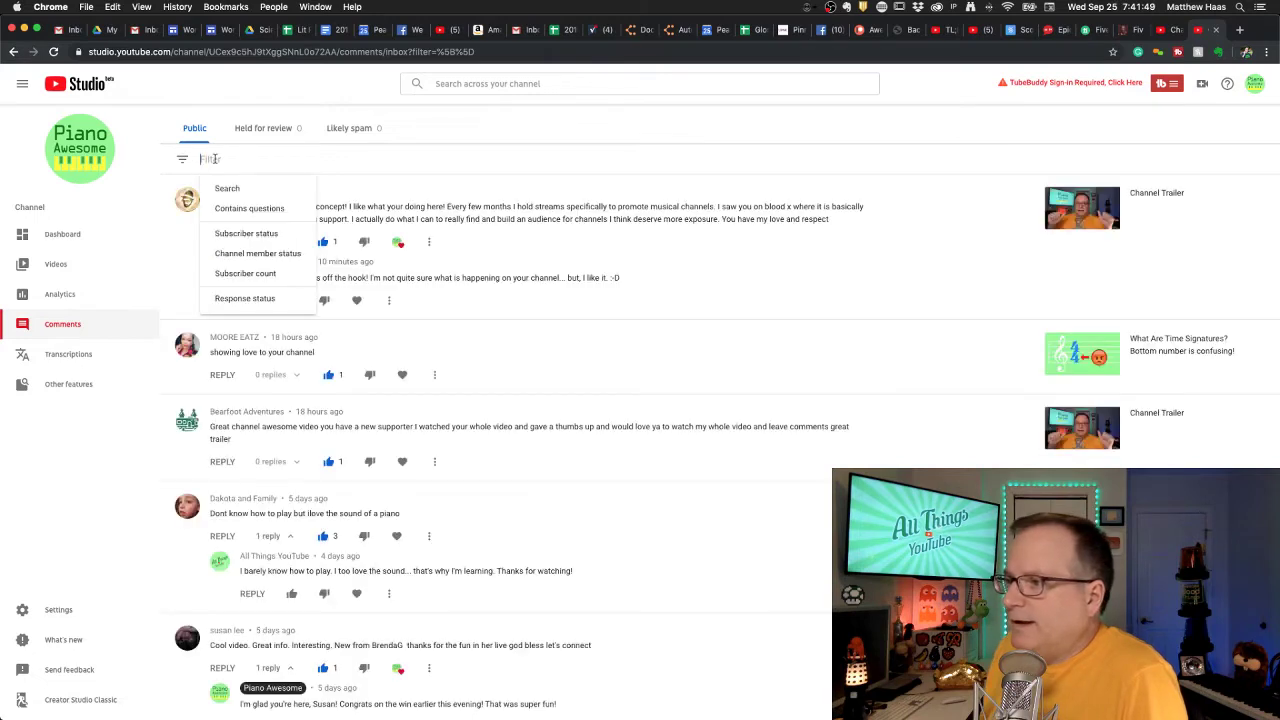
pyautogui.click(238, 256)
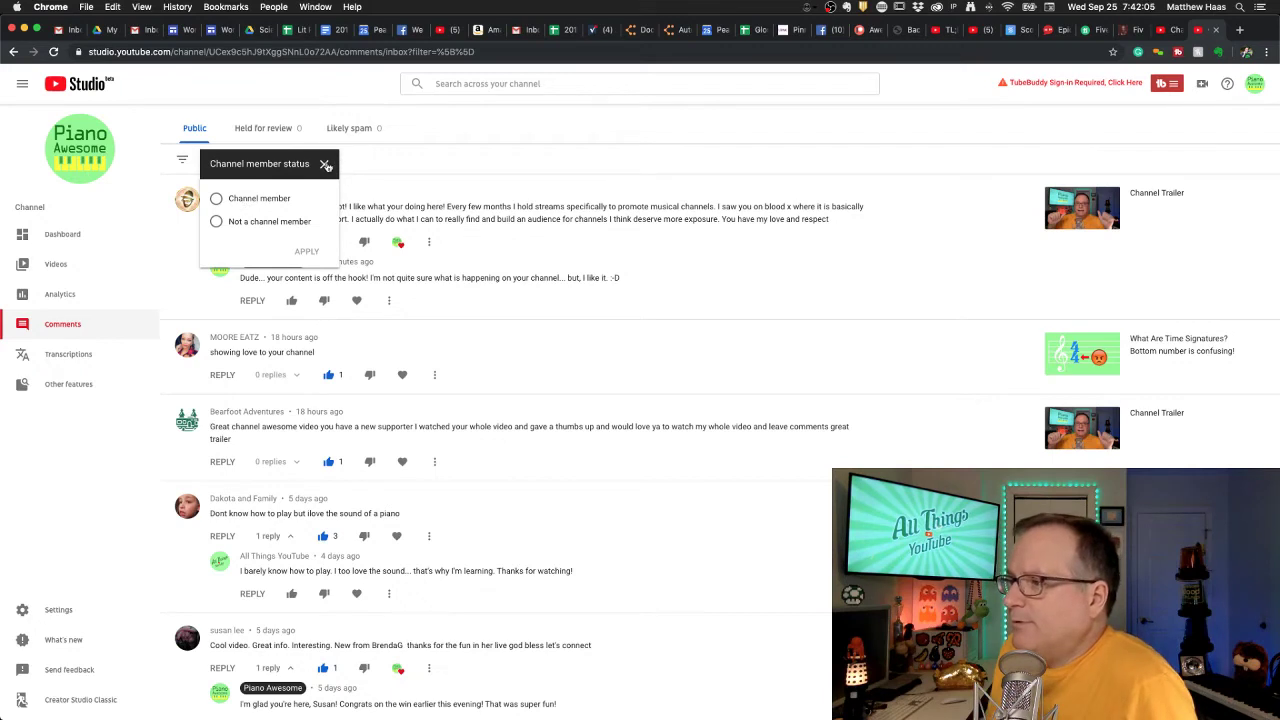
pyautogui.click(325, 164)
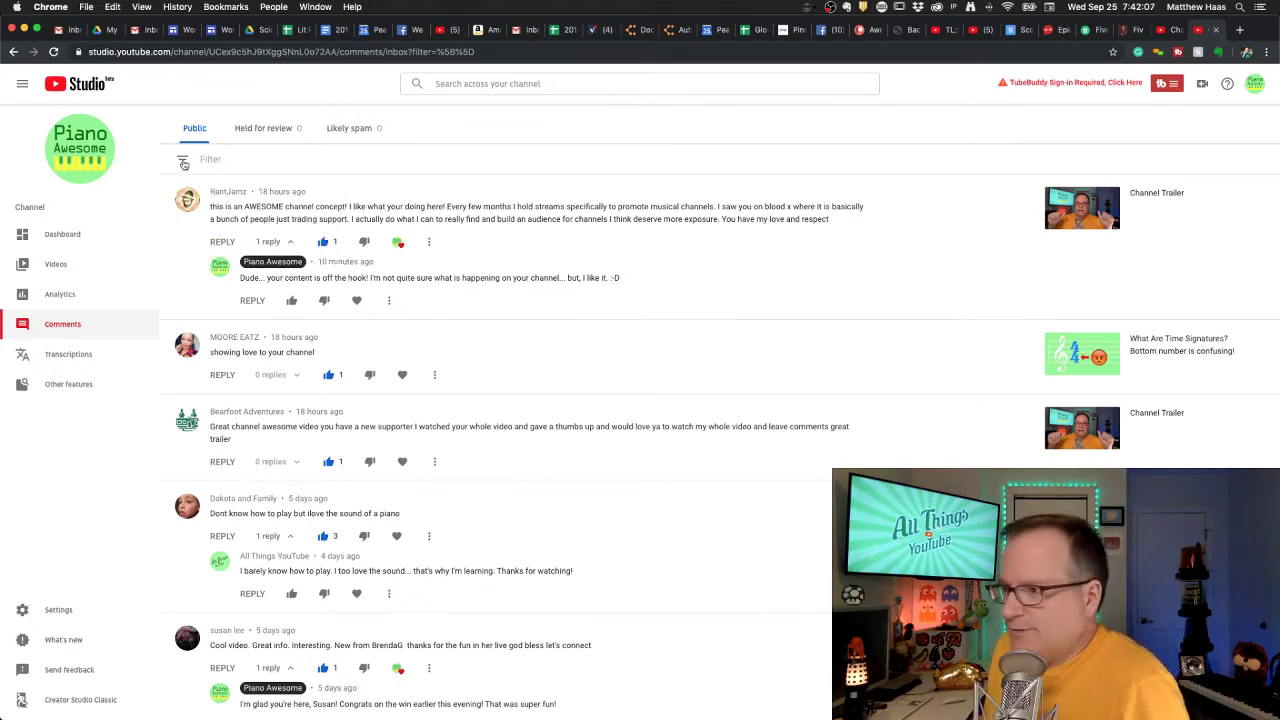
pyautogui.click(183, 164)
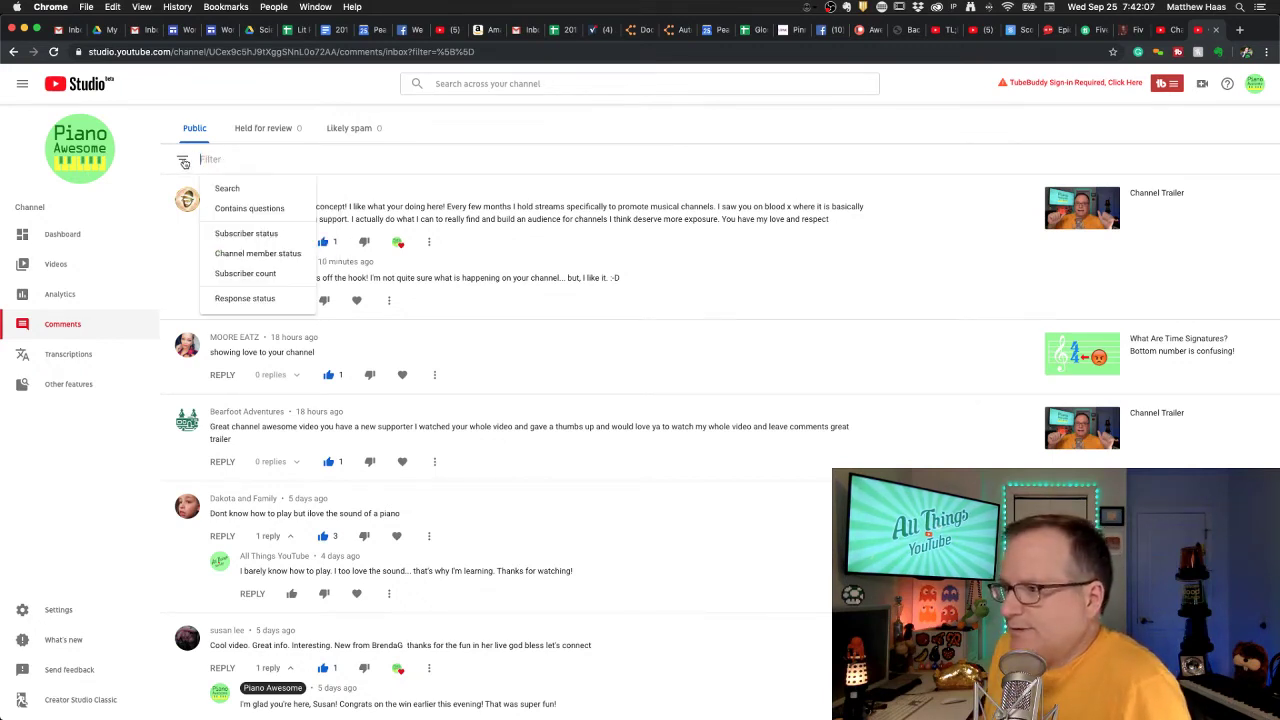
# - Set Response status to 'Comments I haven't responded to' and apply it
pyautogui.click(243, 298)
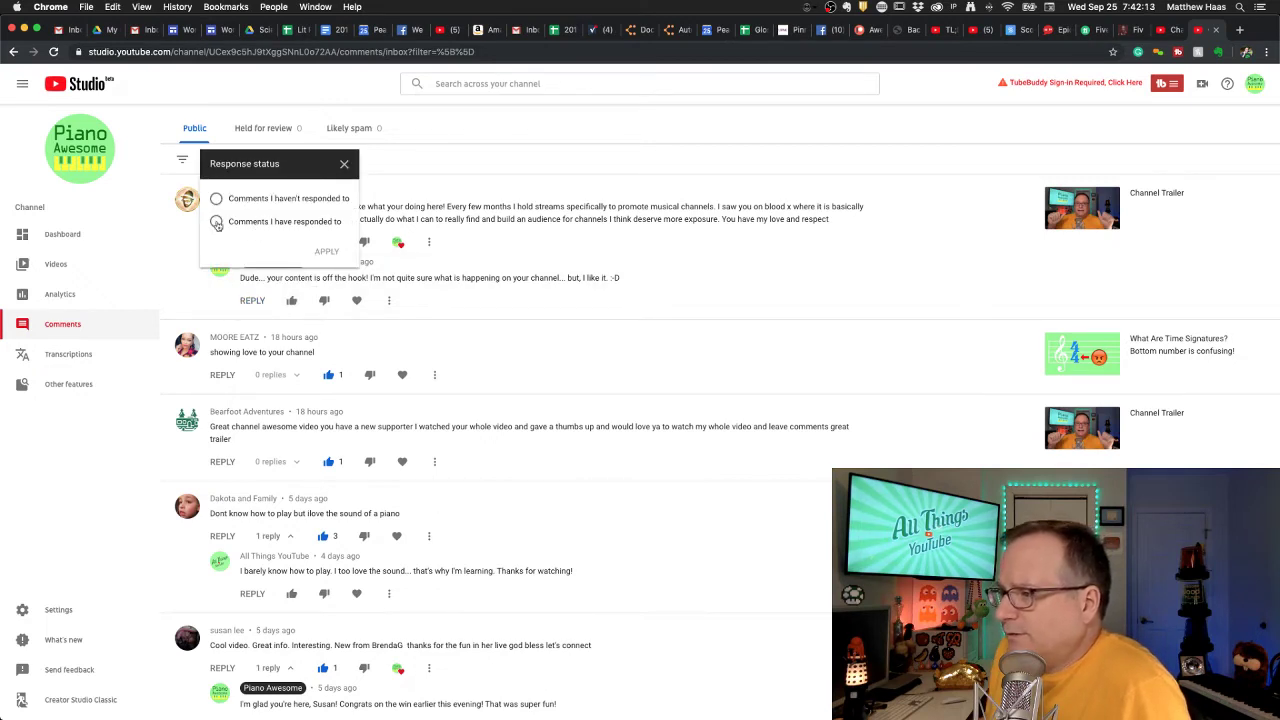
pyautogui.click(217, 200)
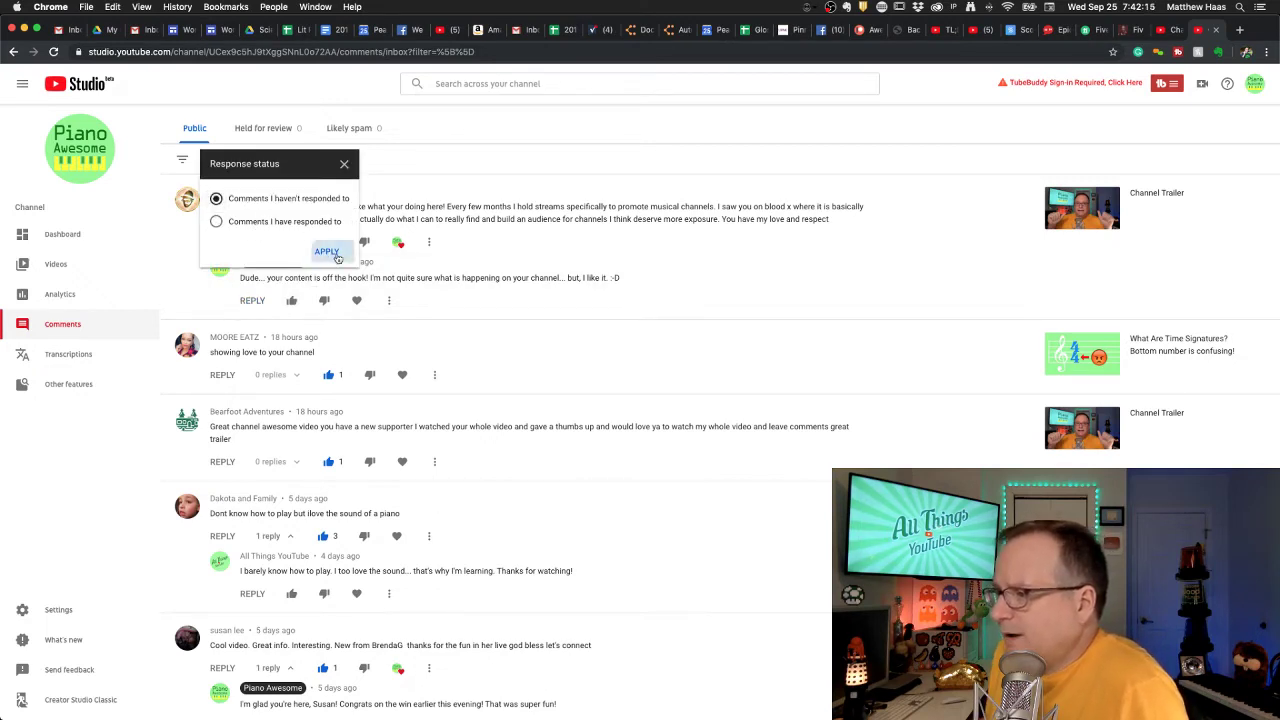
pyautogui.click(328, 251)
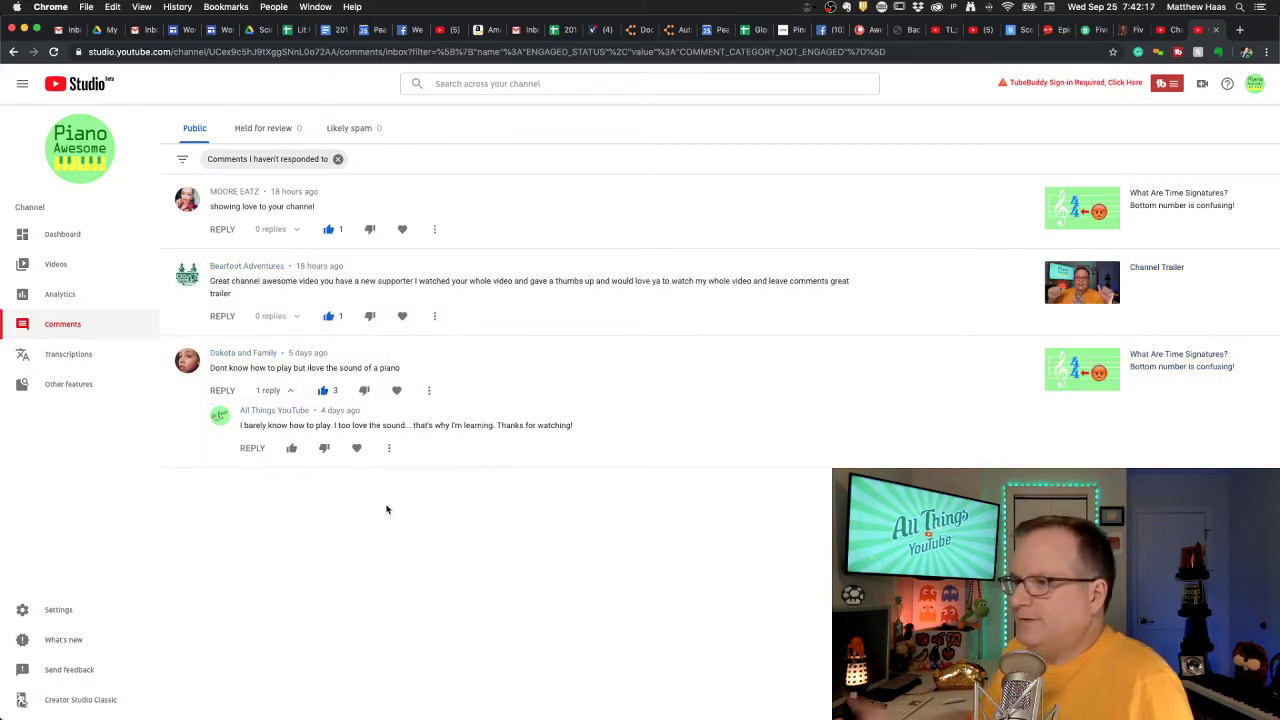
# - Replace that filter with Response status 'Comments I have responded to' and apply it
pyautogui.click(337, 160)
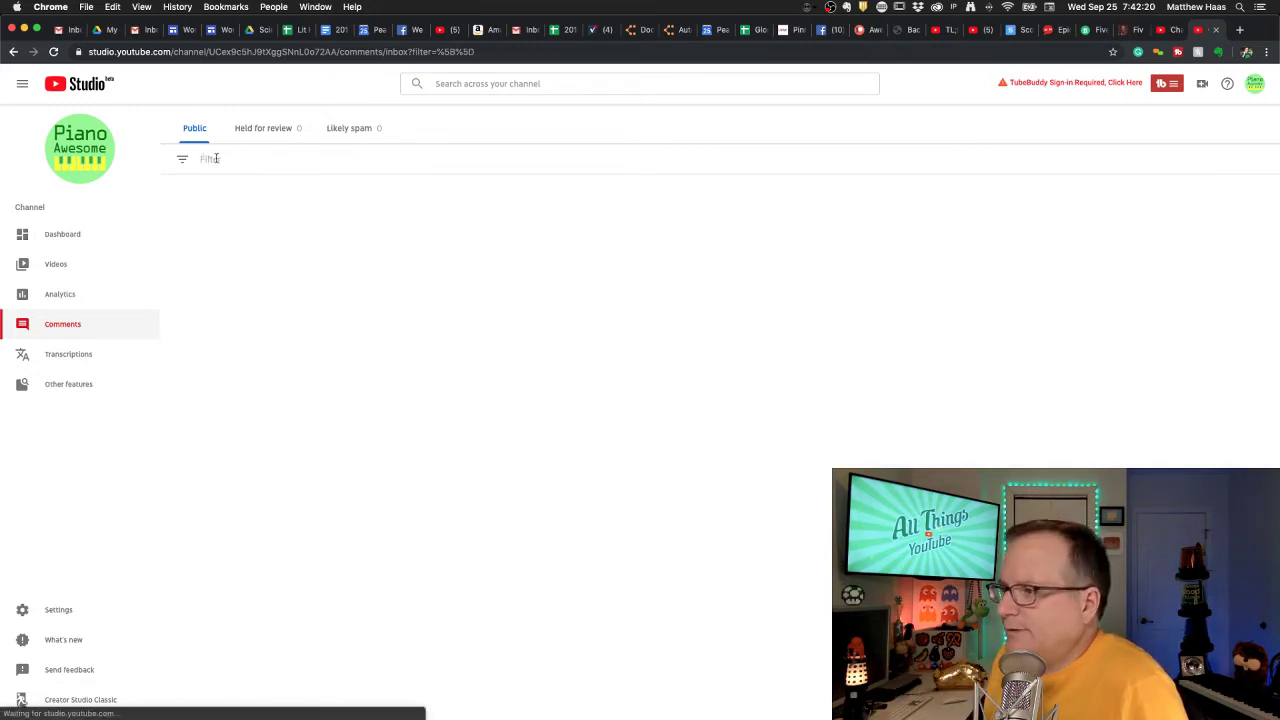
pyautogui.click(184, 161)
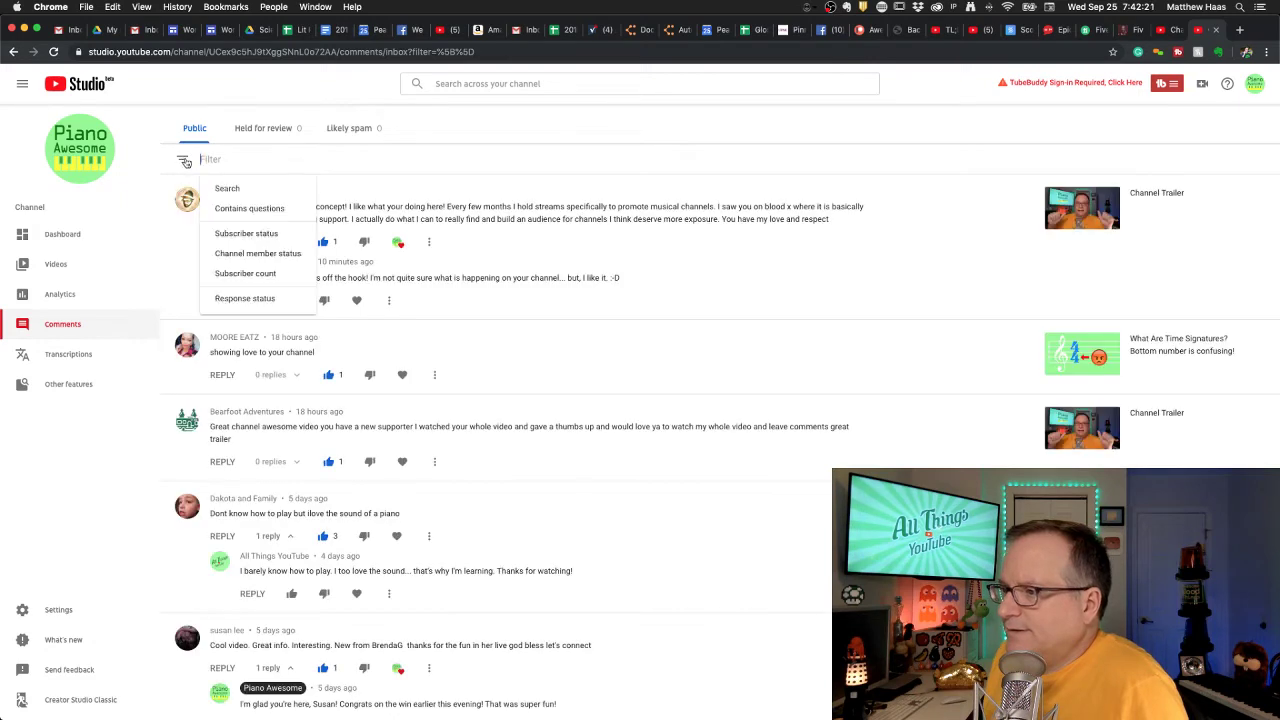
pyautogui.click(241, 300)
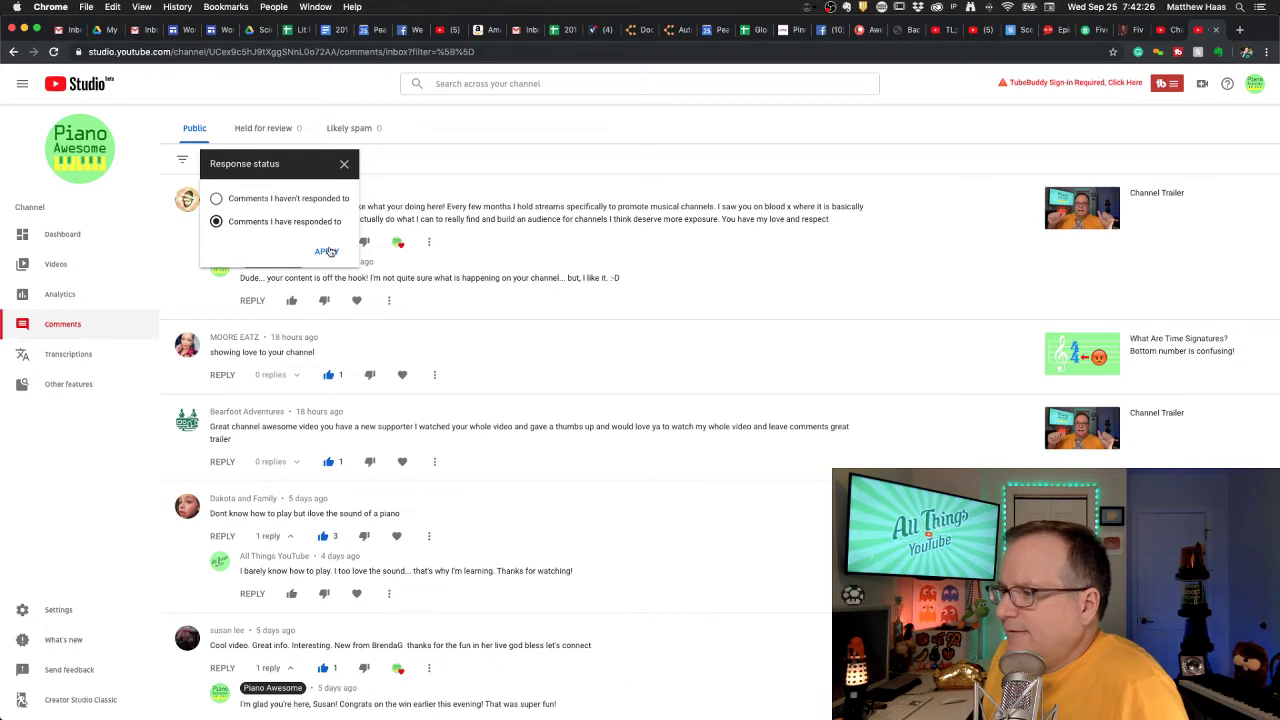
pyautogui.click(328, 251)
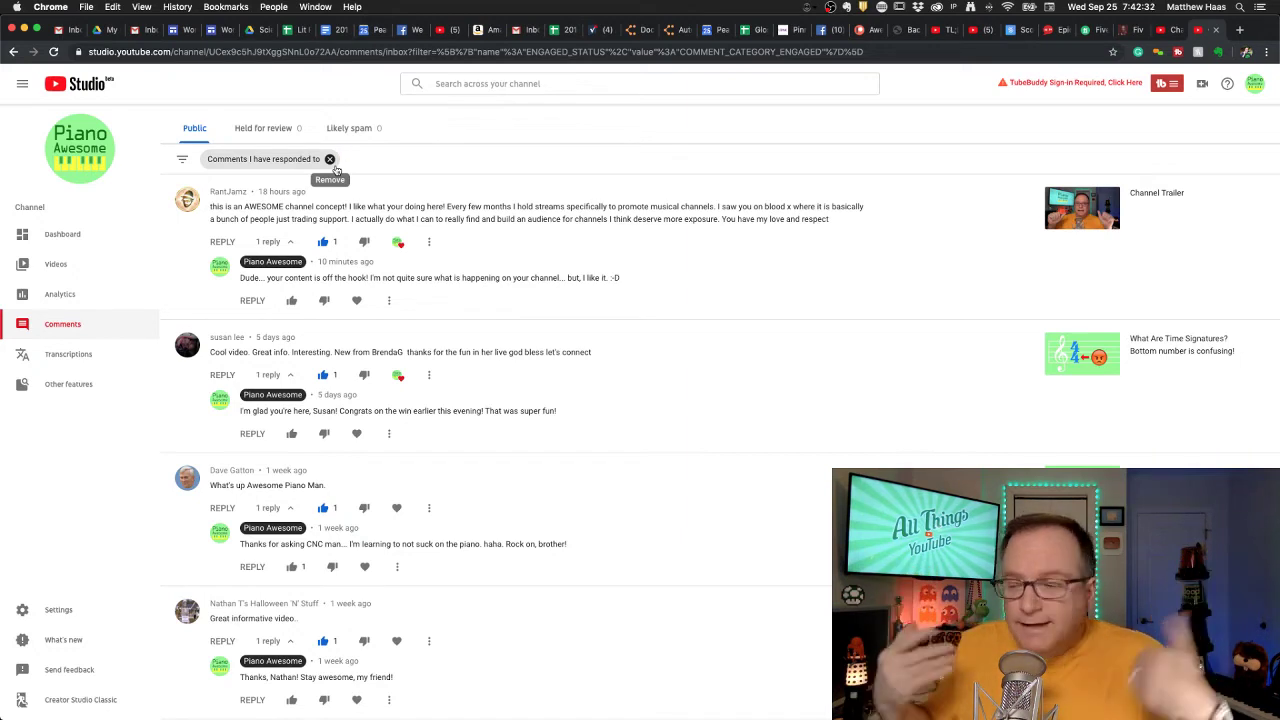
pyautogui.click(166, 155)
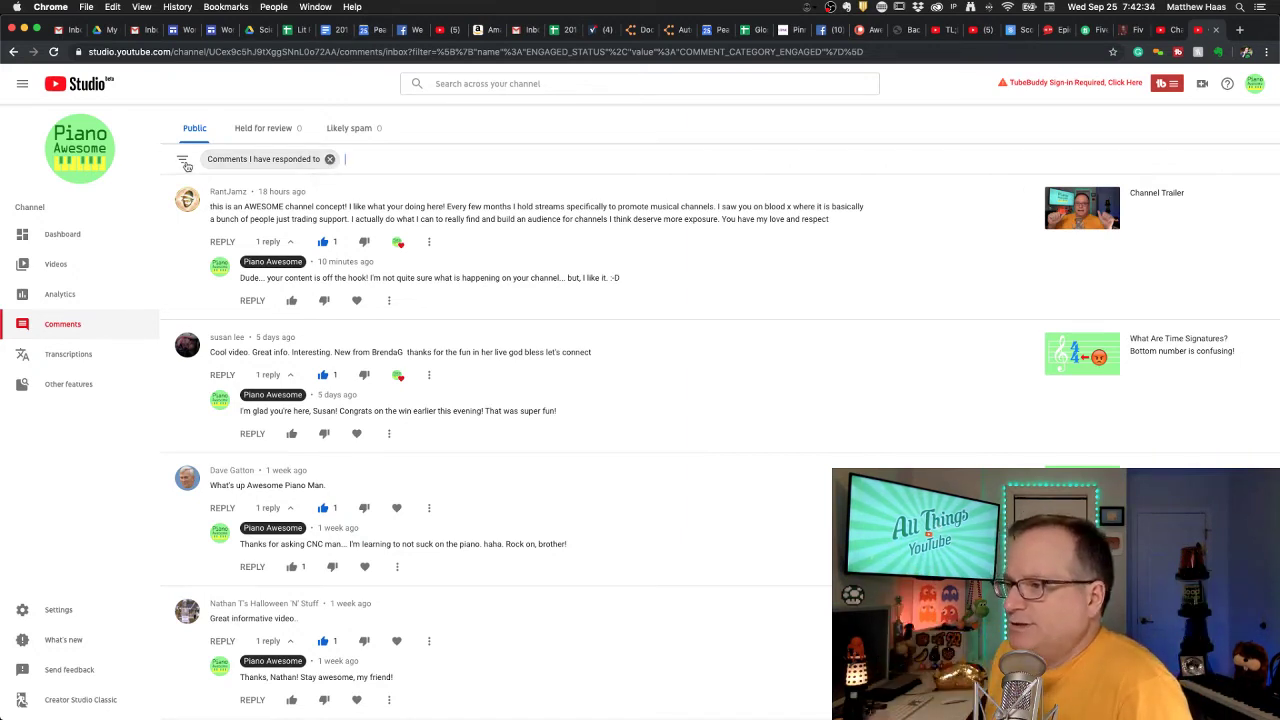
# - Add a Subscriber count >= 10K filter to the responded-to comments, then remove it again
pyautogui.click(182, 160)
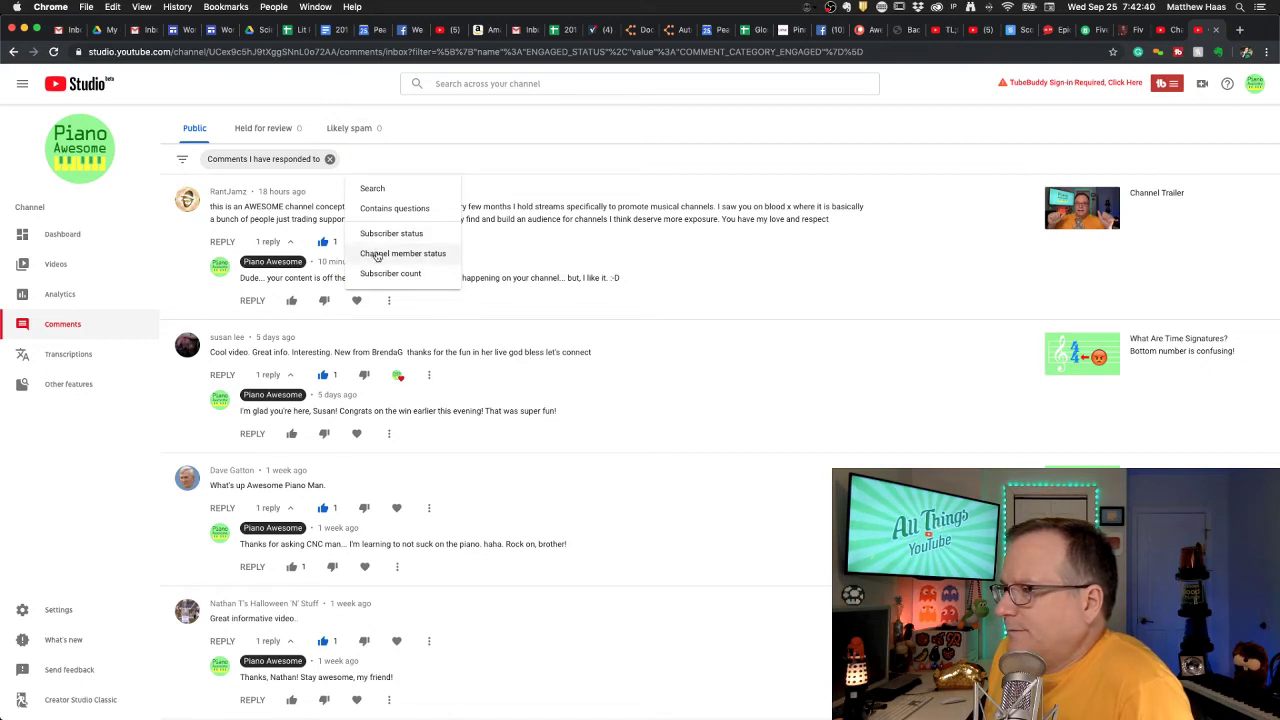
pyautogui.click(377, 256)
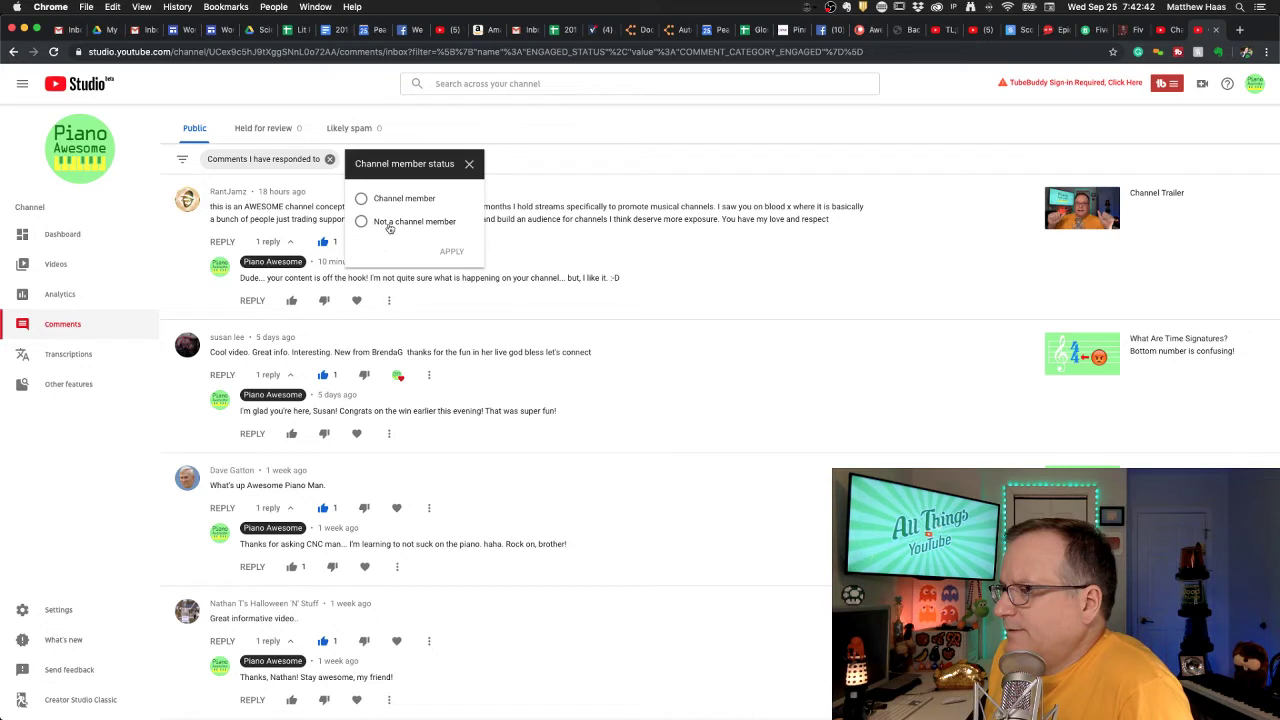
pyautogui.click(470, 162)
pyautogui.click(400, 163)
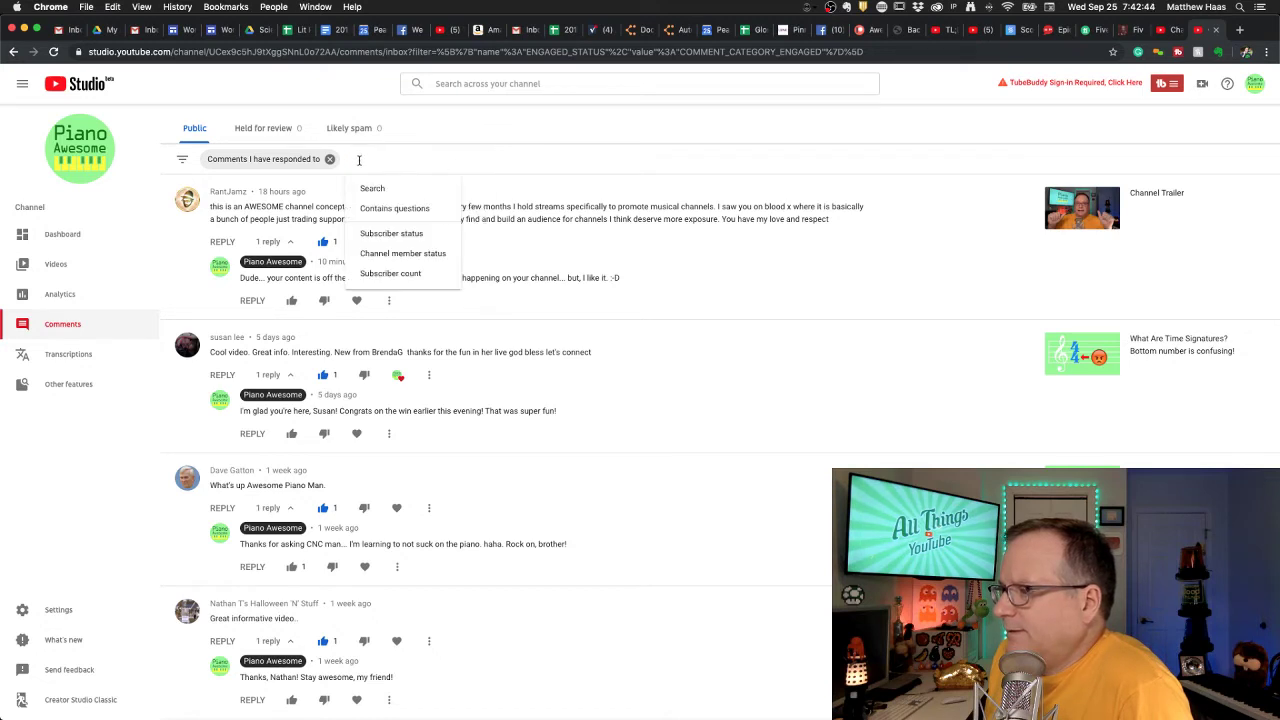
pyautogui.click(386, 274)
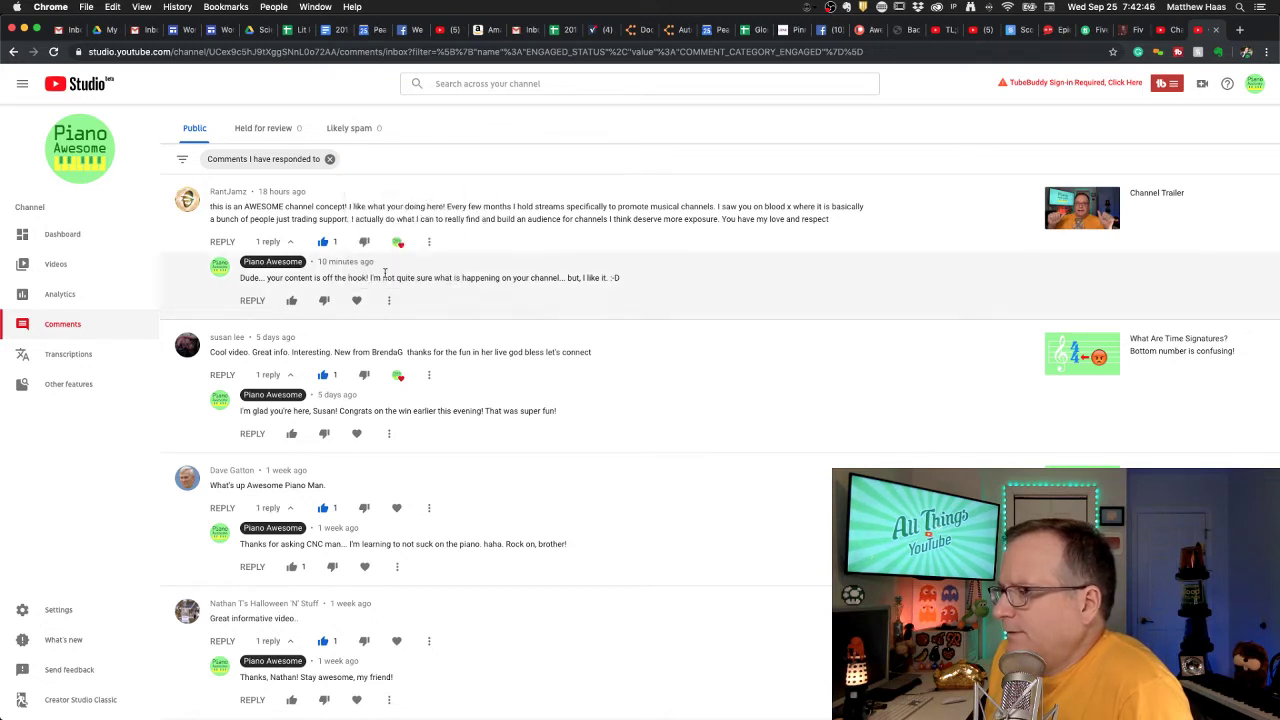
pyautogui.click(465, 207)
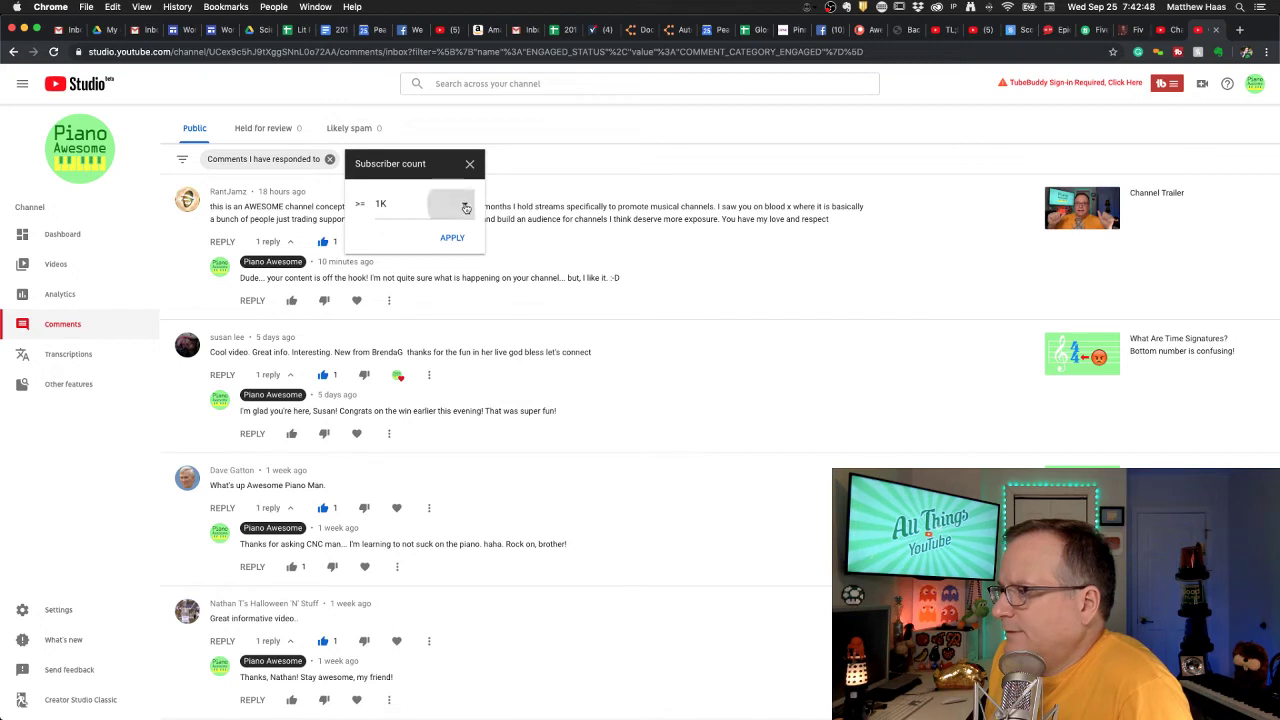
pyautogui.click(443, 240)
pyautogui.click(452, 238)
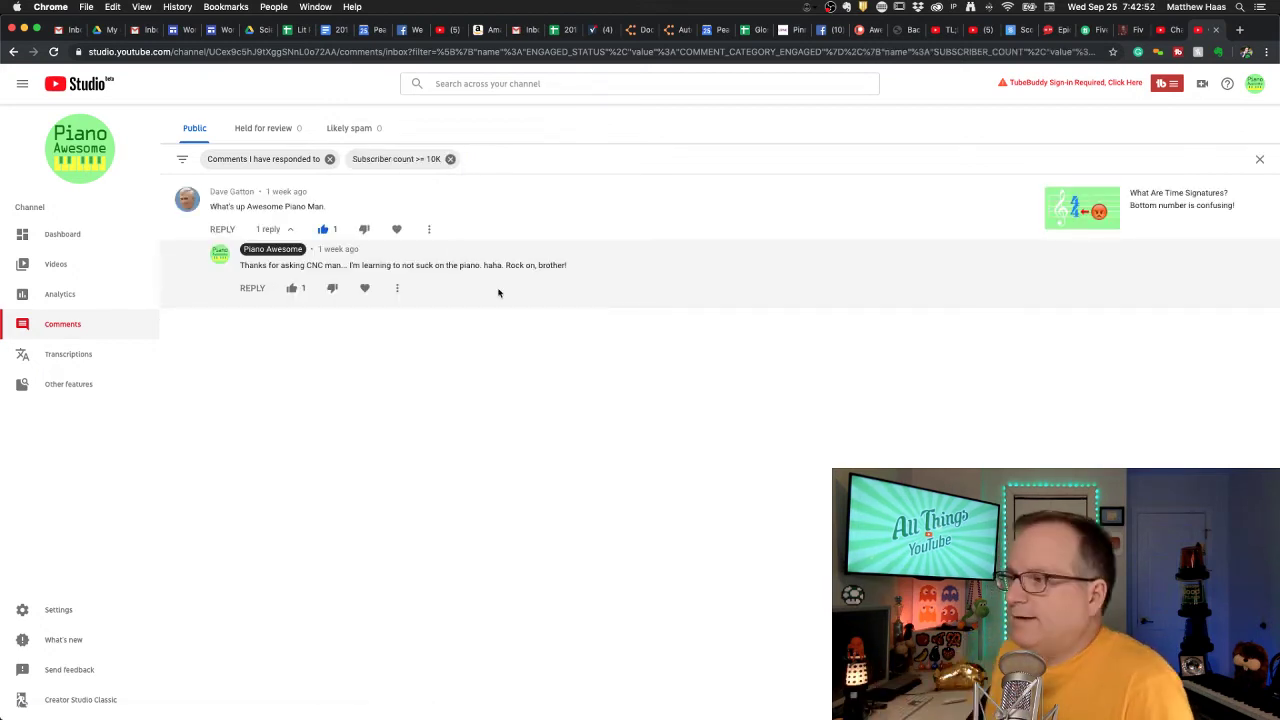
pyautogui.click(450, 159)
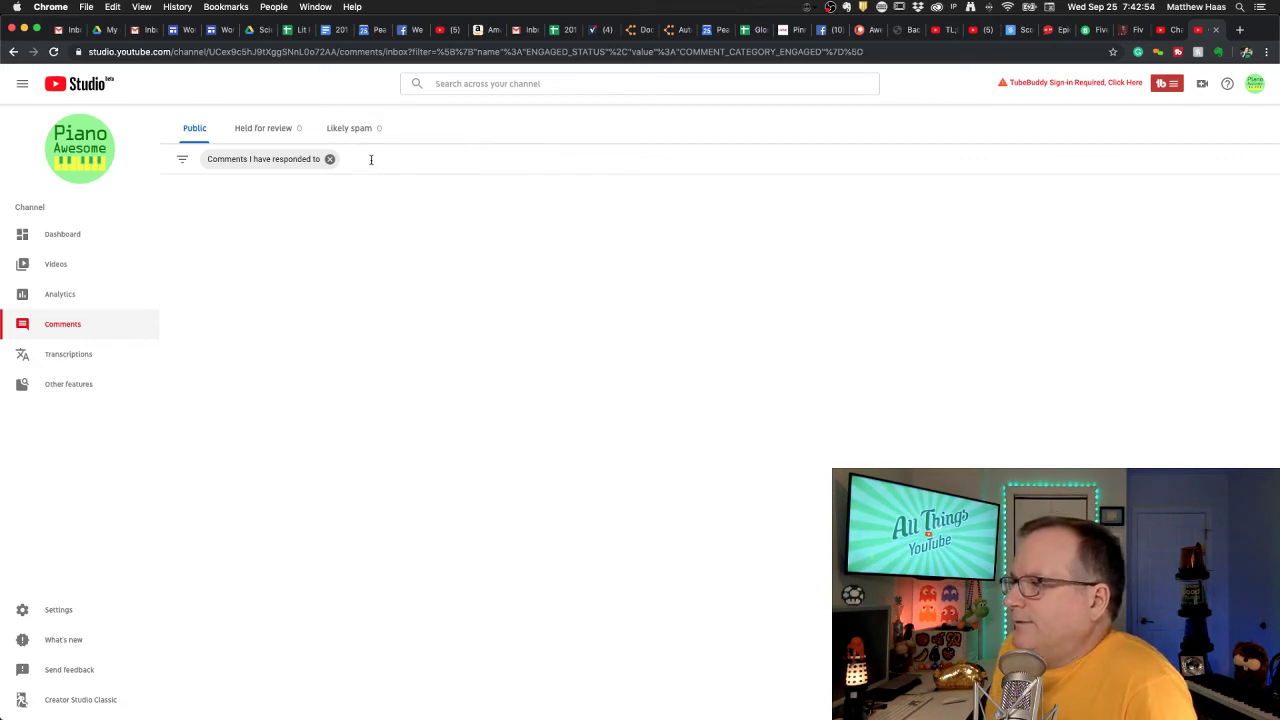
pyautogui.click(372, 158)
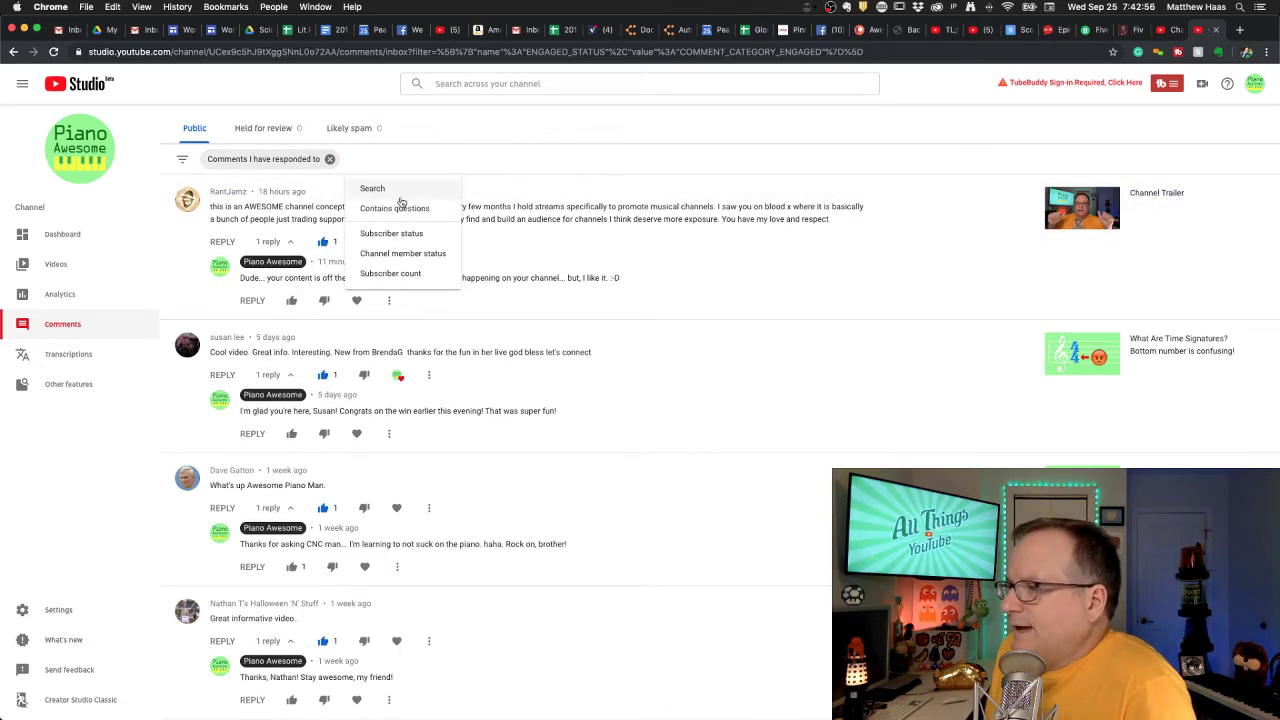
pyautogui.click(395, 233)
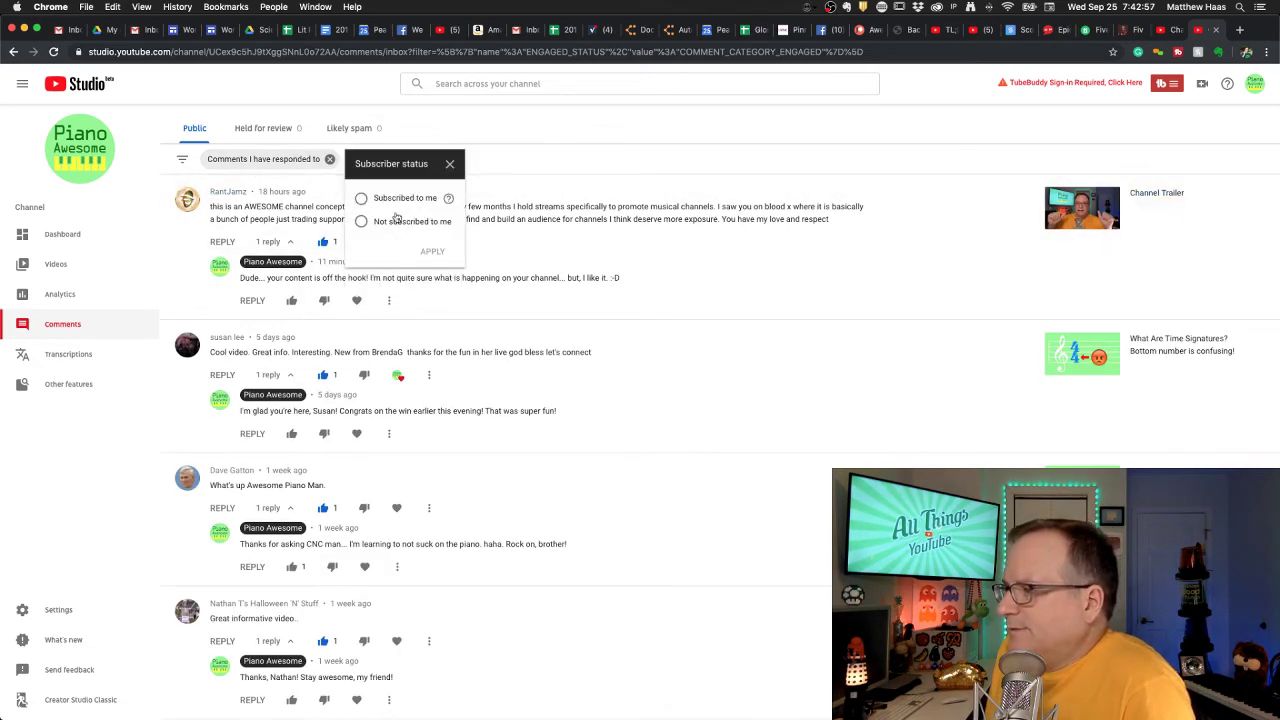
pyautogui.click(449, 164)
pyautogui.click(176, 160)
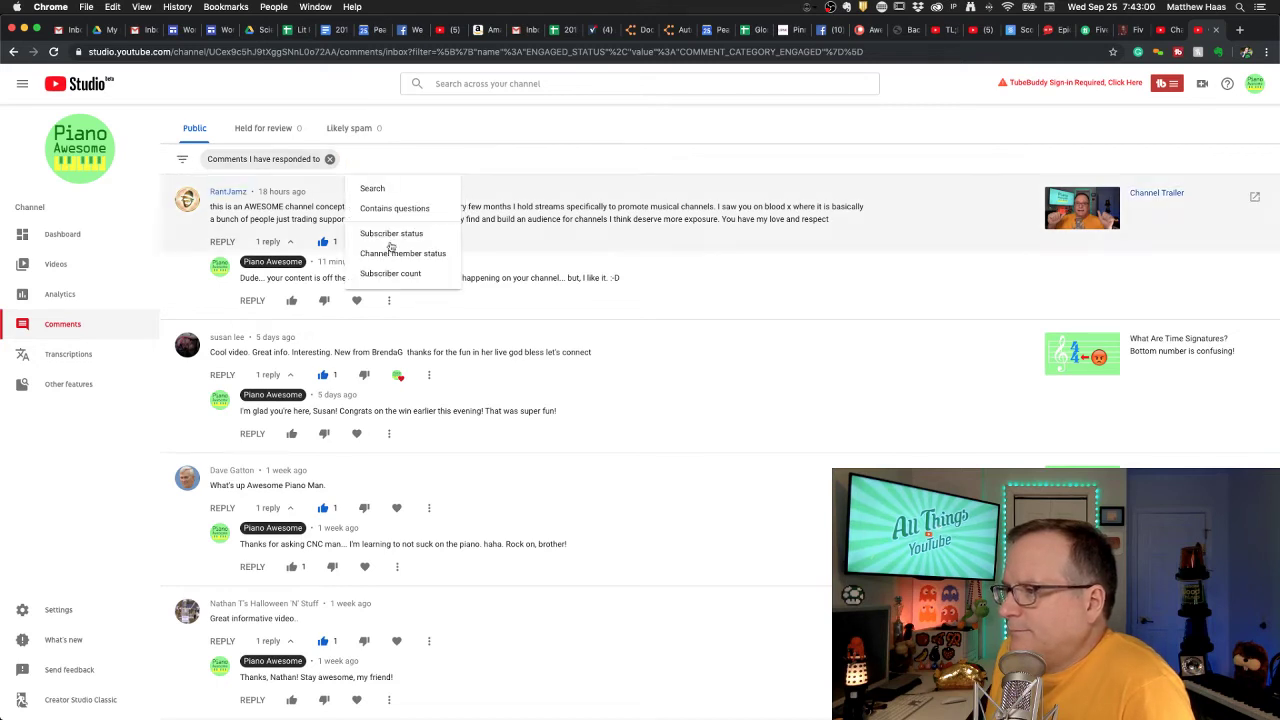
pyautogui.click(391, 273)
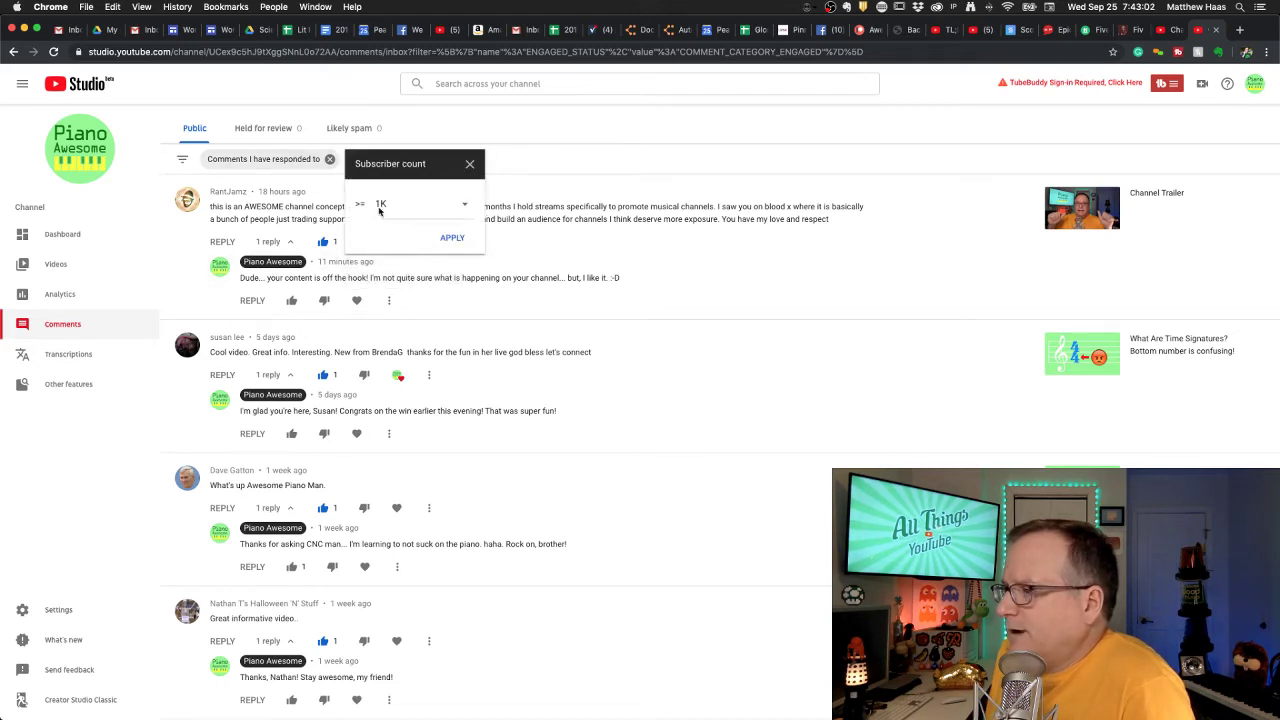
pyautogui.click(474, 205)
pyautogui.click(422, 210)
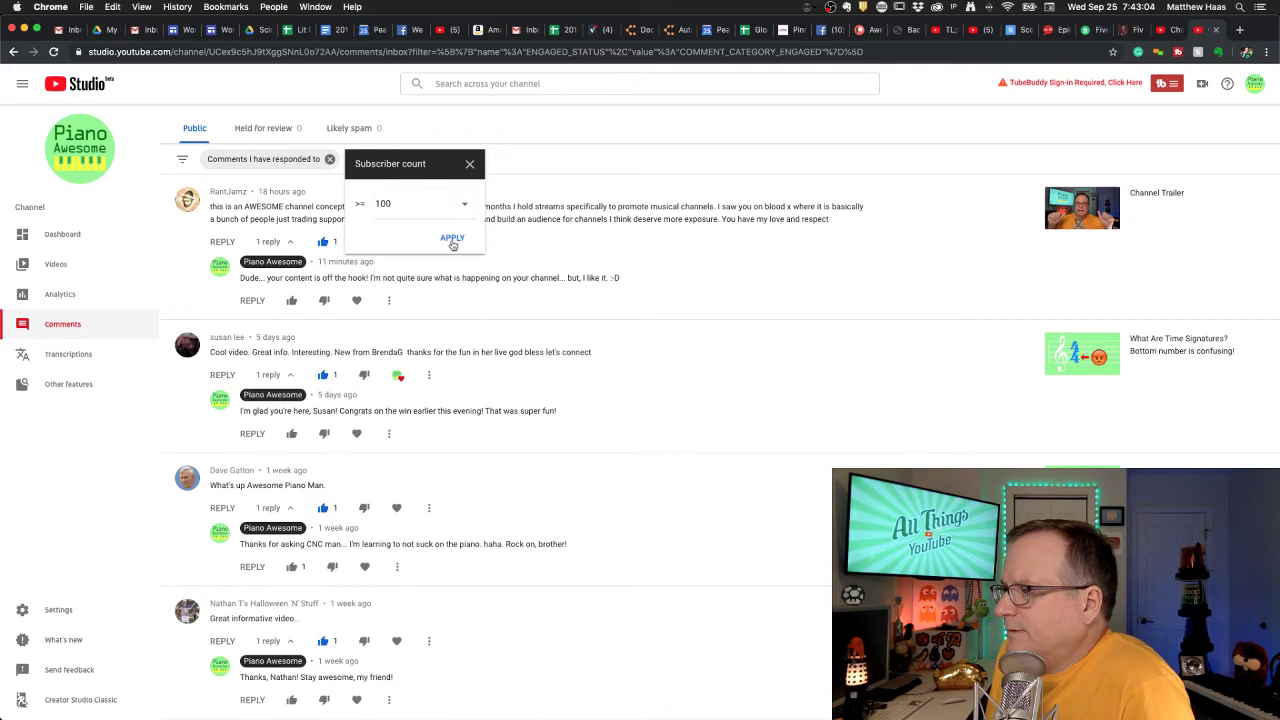
pyautogui.click(452, 239)
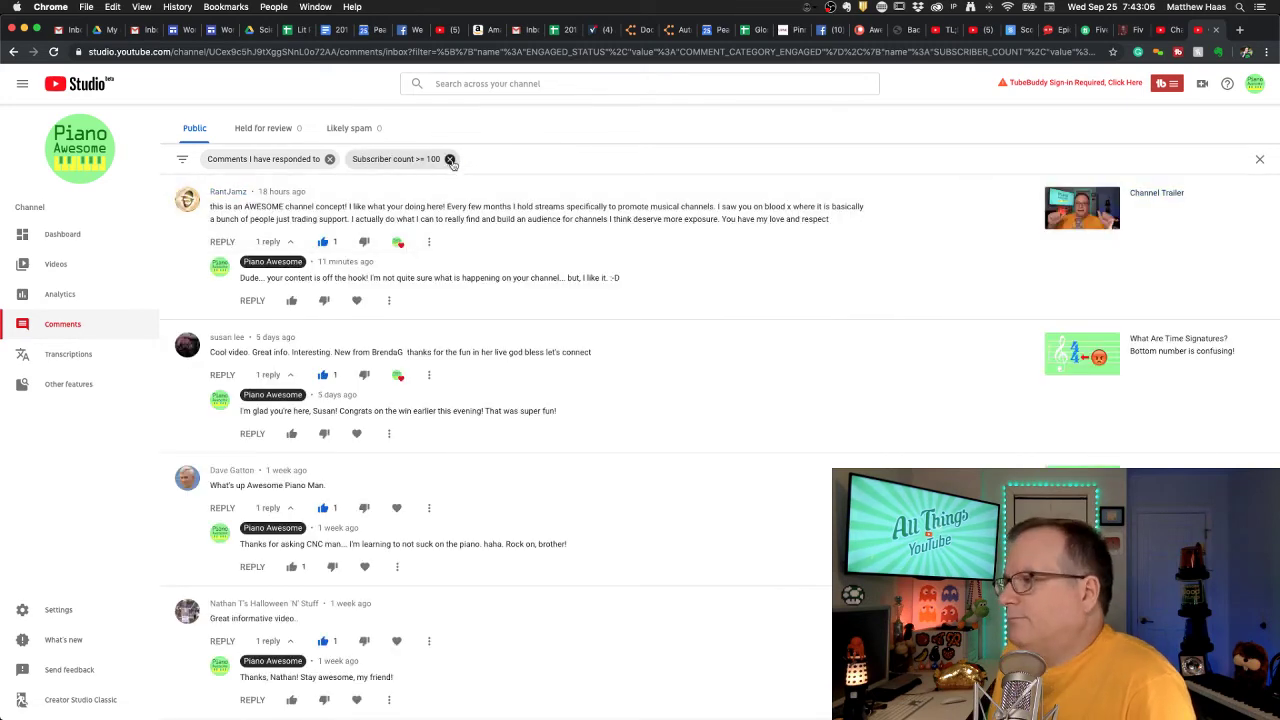
pyautogui.click(450, 159)
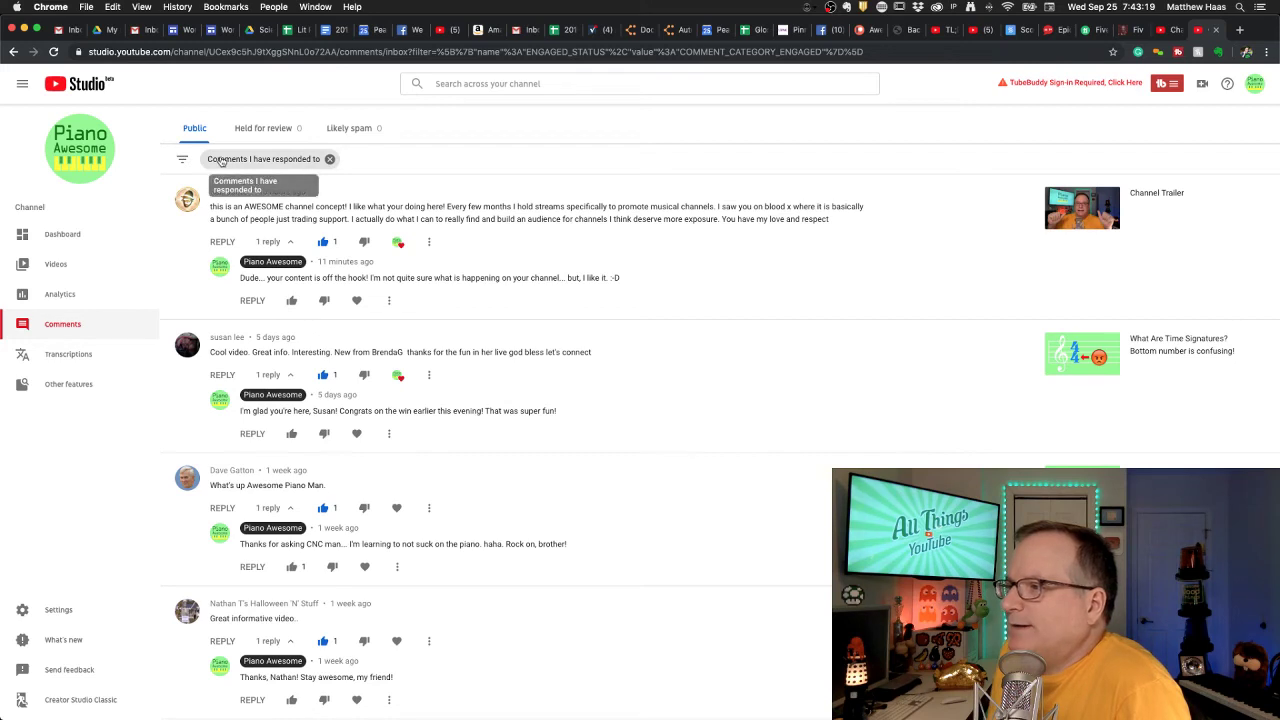
# - Add the 'Contains questions' filter alongside 'Comments I have responded to'
pyautogui.click(357, 160)
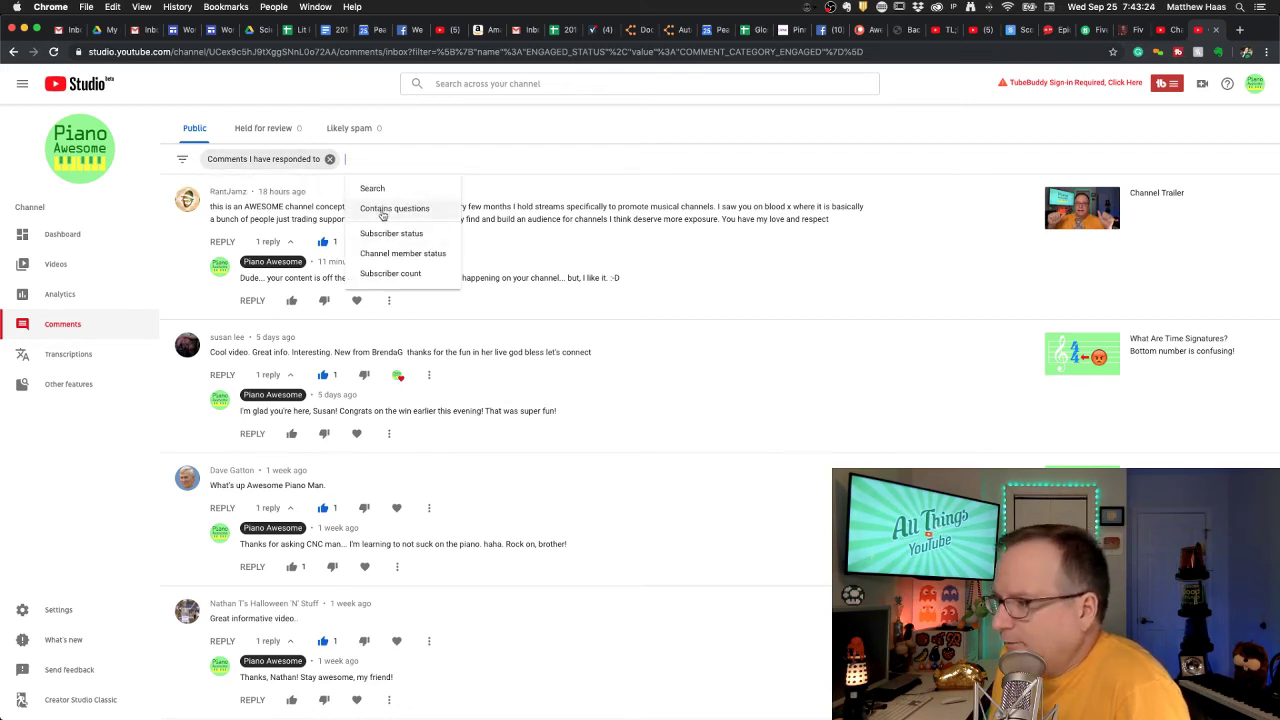
pyautogui.click(382, 212)
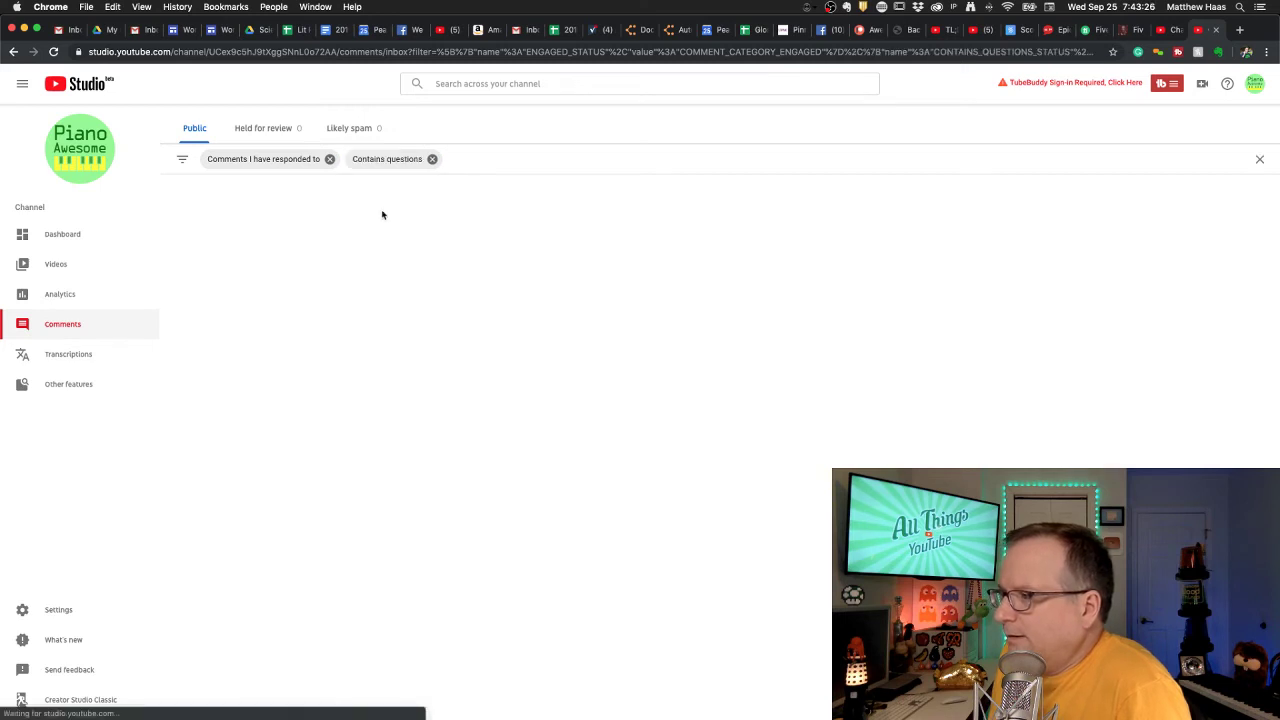